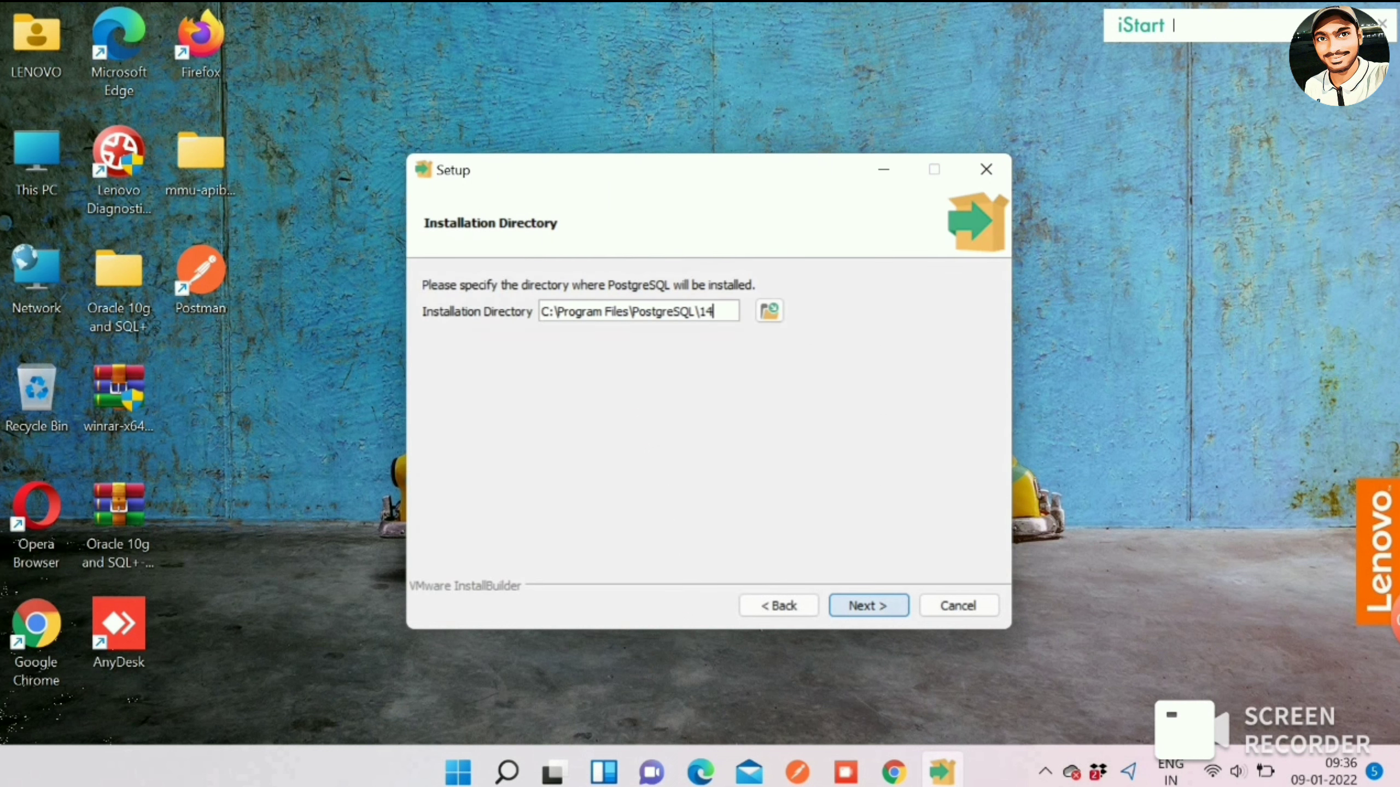
Accept the PostgreSQL installation directory C:\Program Files\PostgreSQL\14, all four components, and the data directory C:\Program Files\PostgreSQL\14\data.
key(Return)
click(1173, 25)
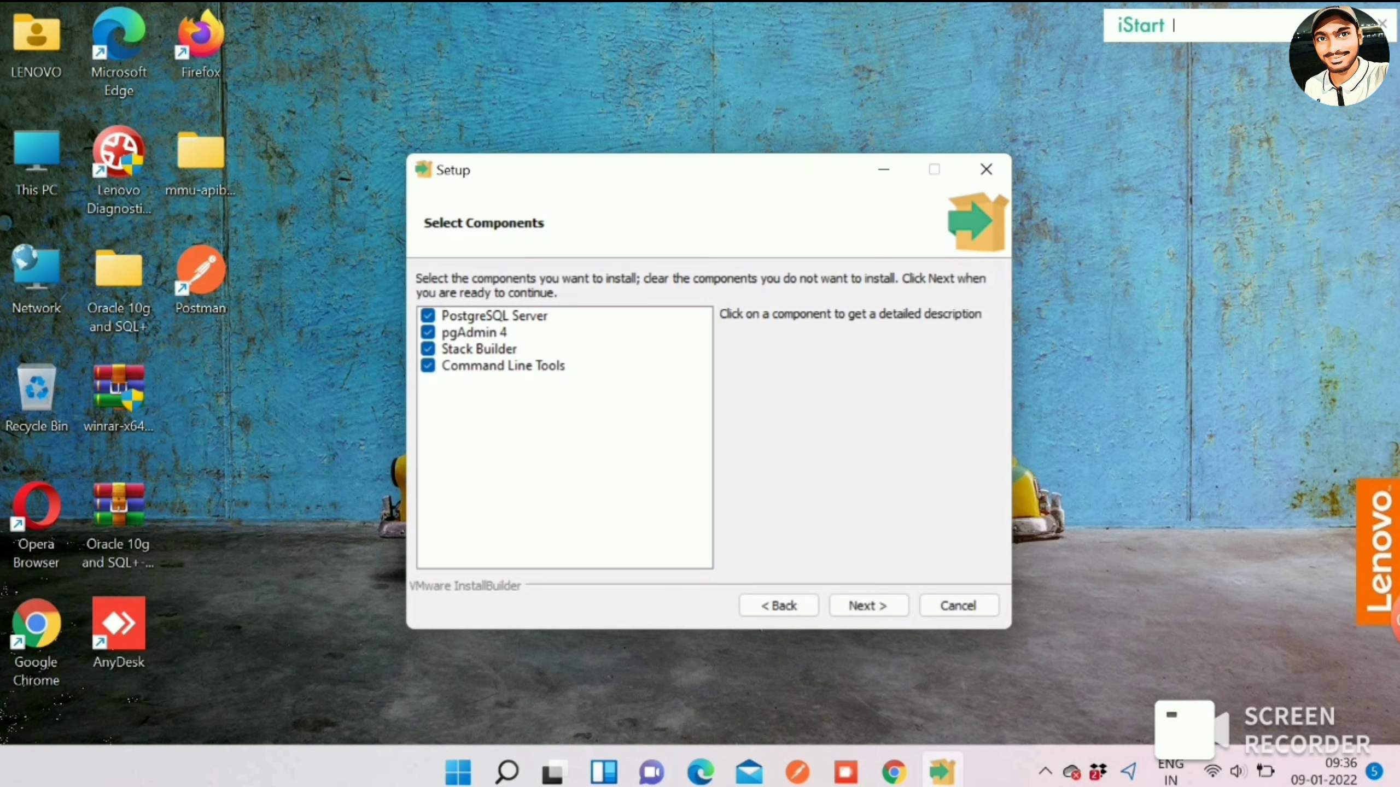
click(867, 605)
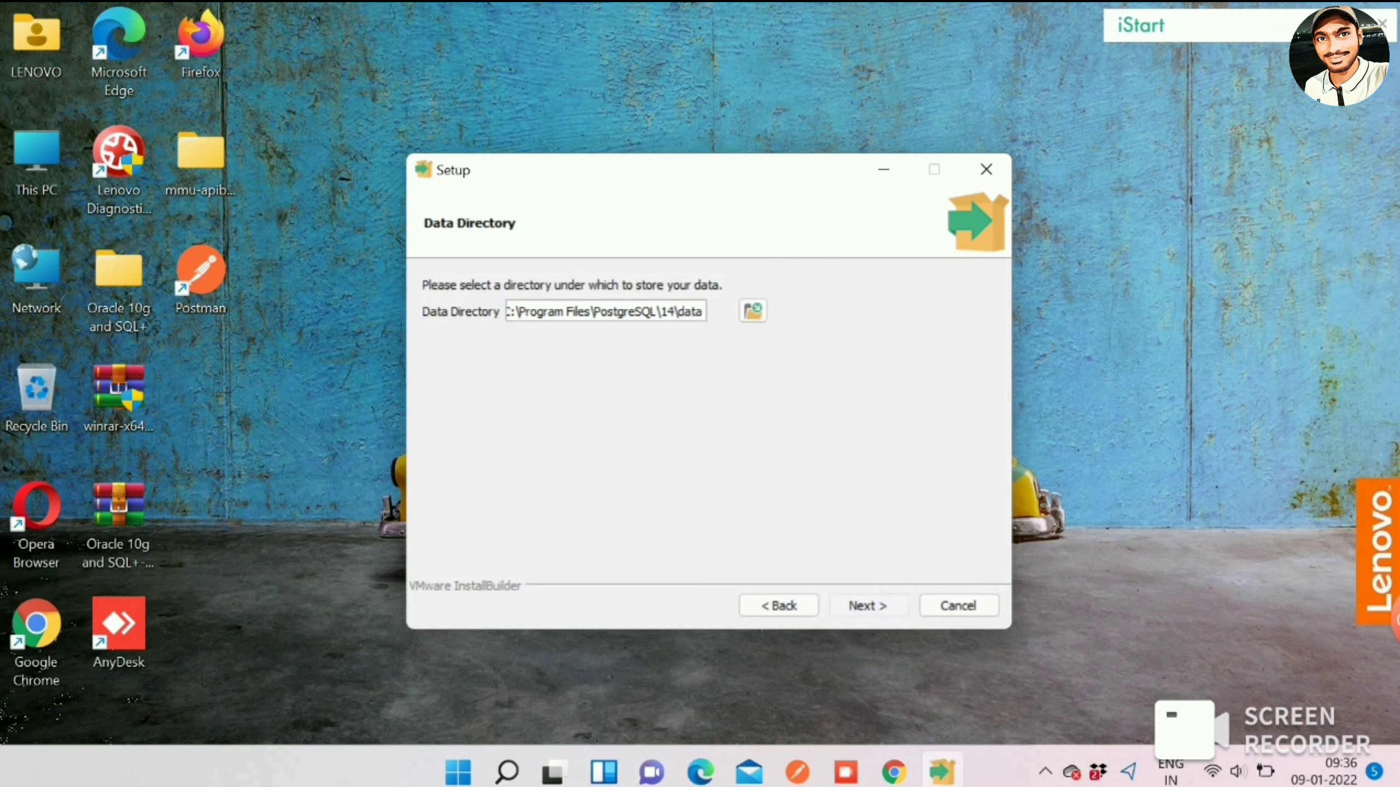
key(Return)
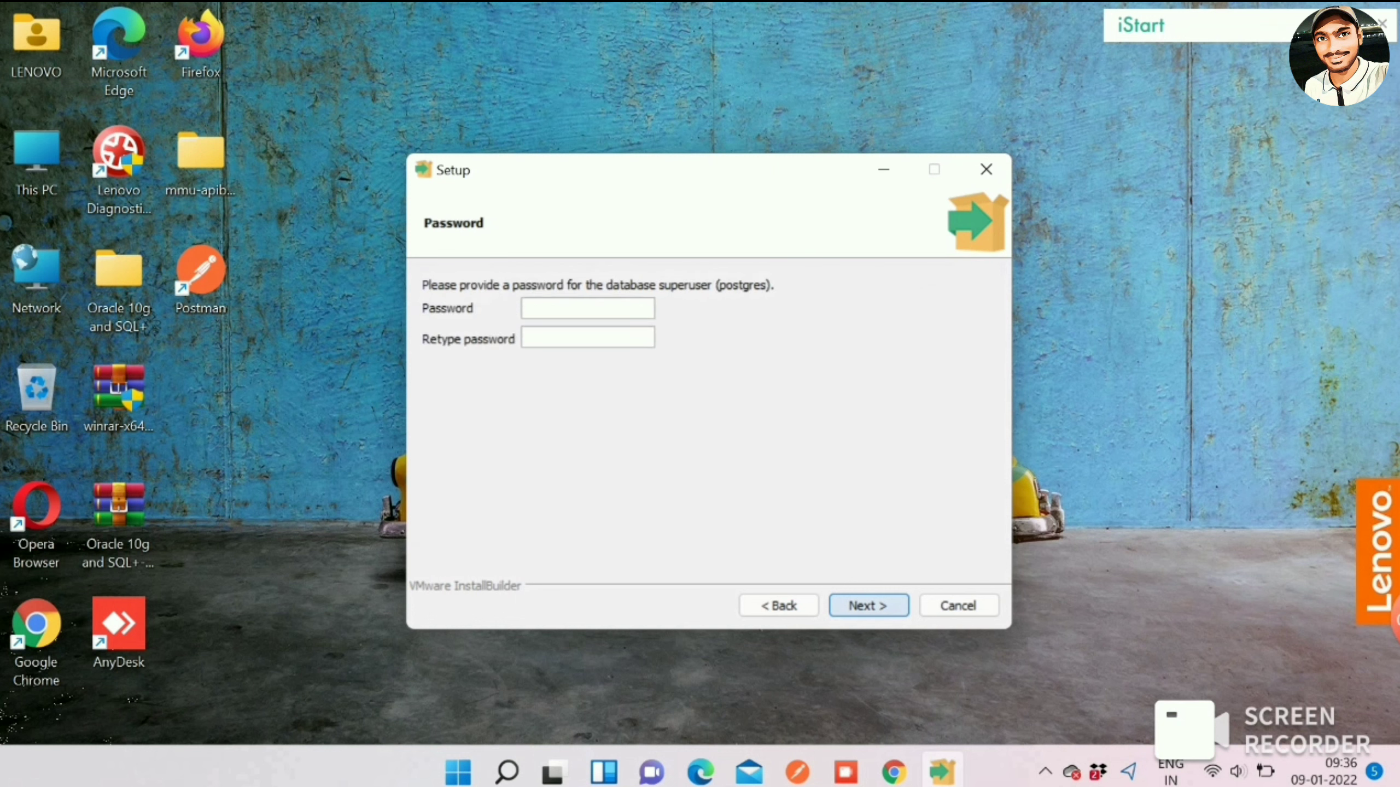
Enter and retype the password for the database superuser postgres, and continue to the port settings.
text(•••••••••)
click(525, 338)
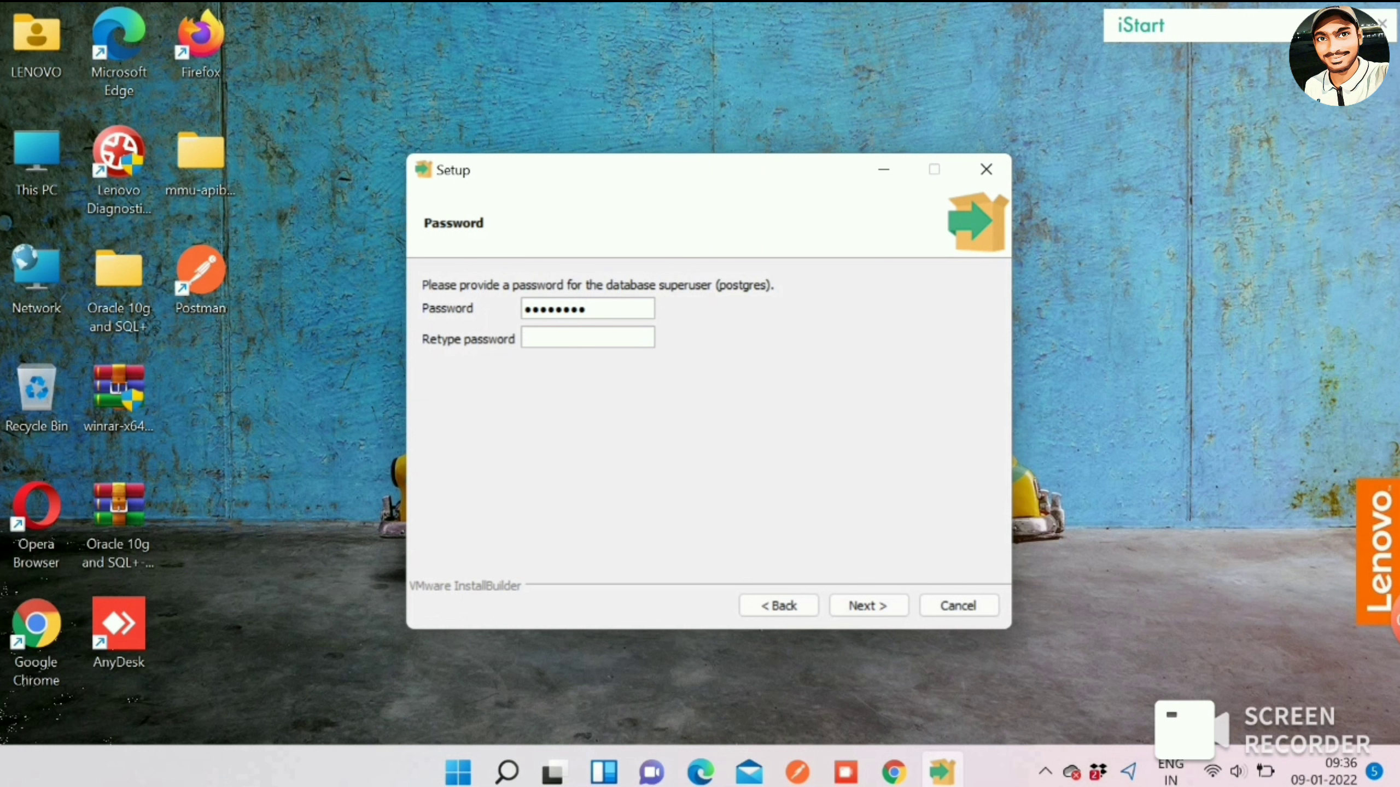
text(•••••••••)
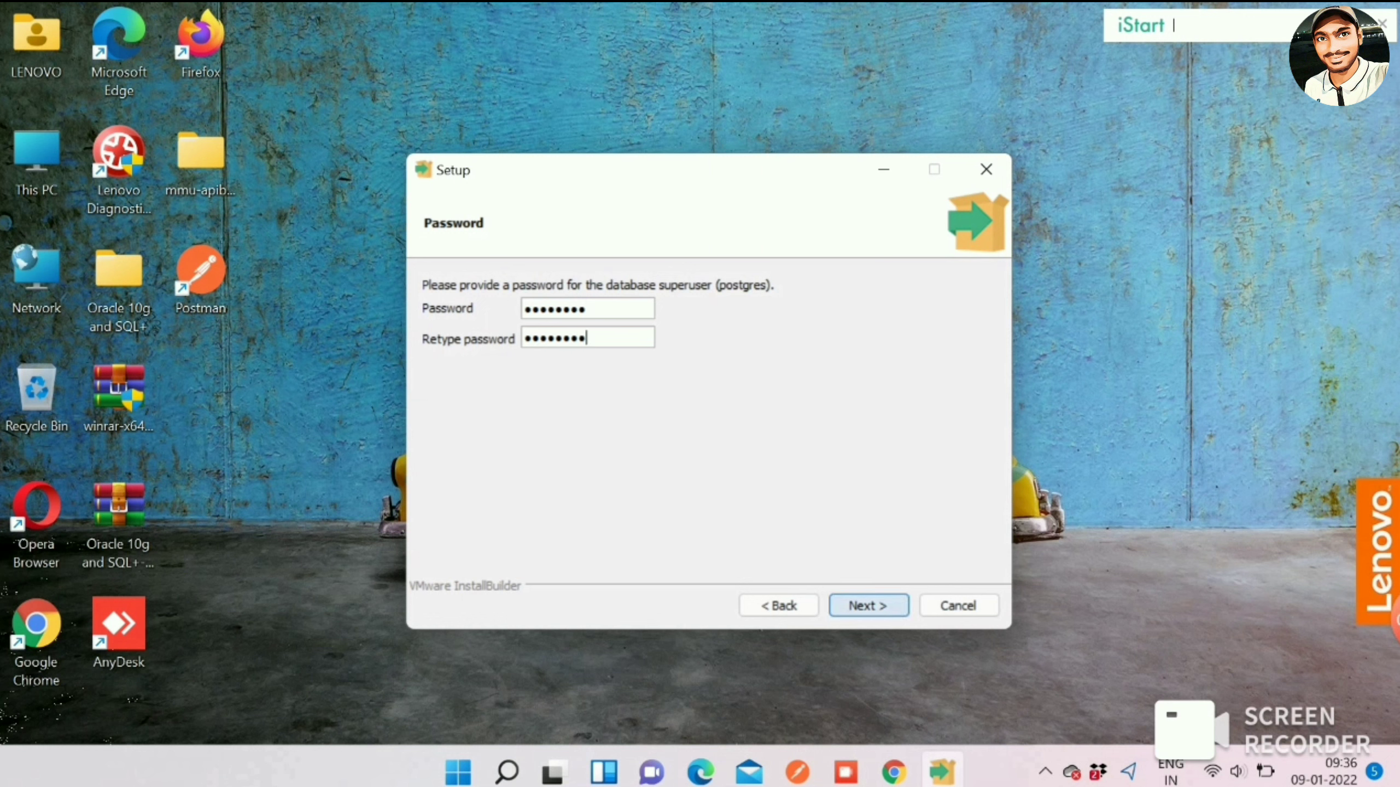
click(867, 606)
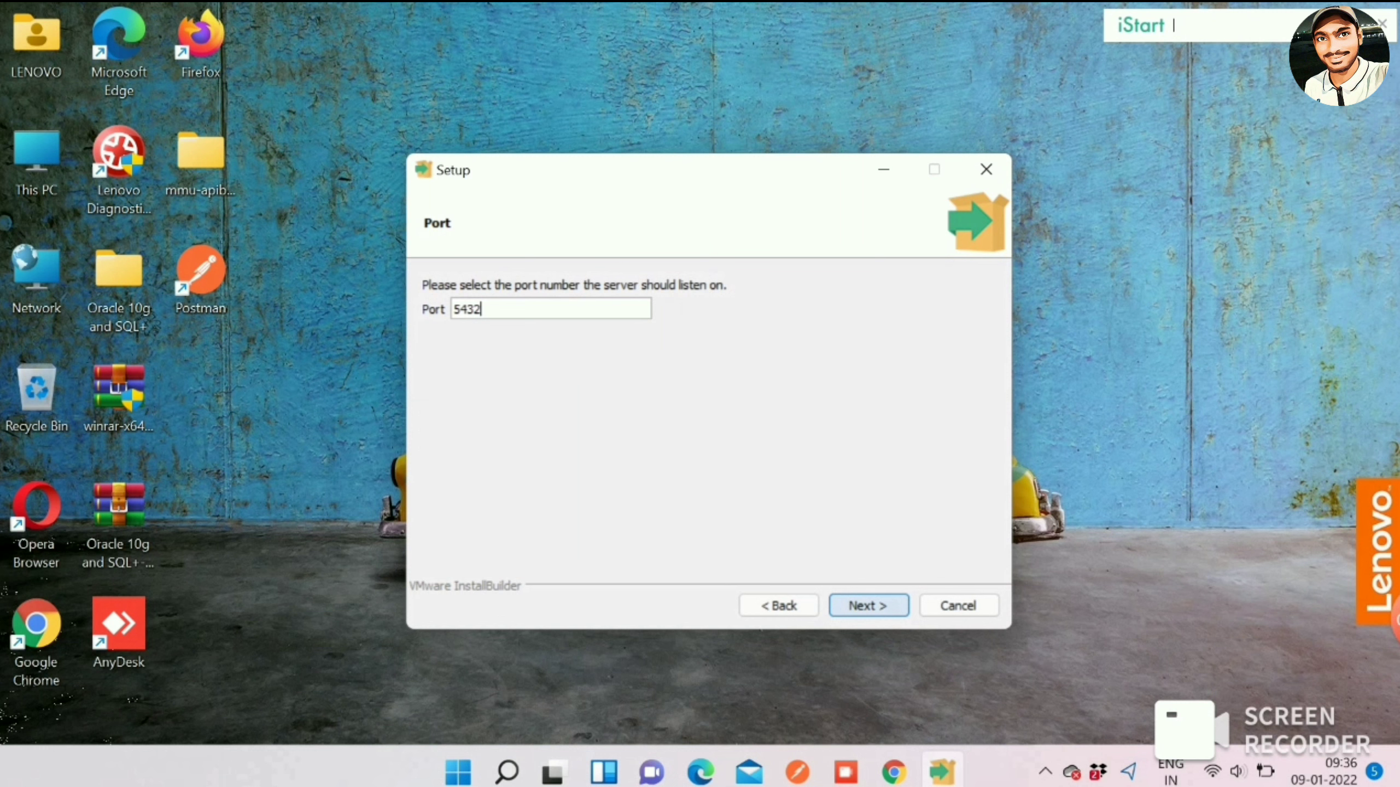
Accept port 5432 and the default locale, and start the PostgreSQL installation.
key(Return)
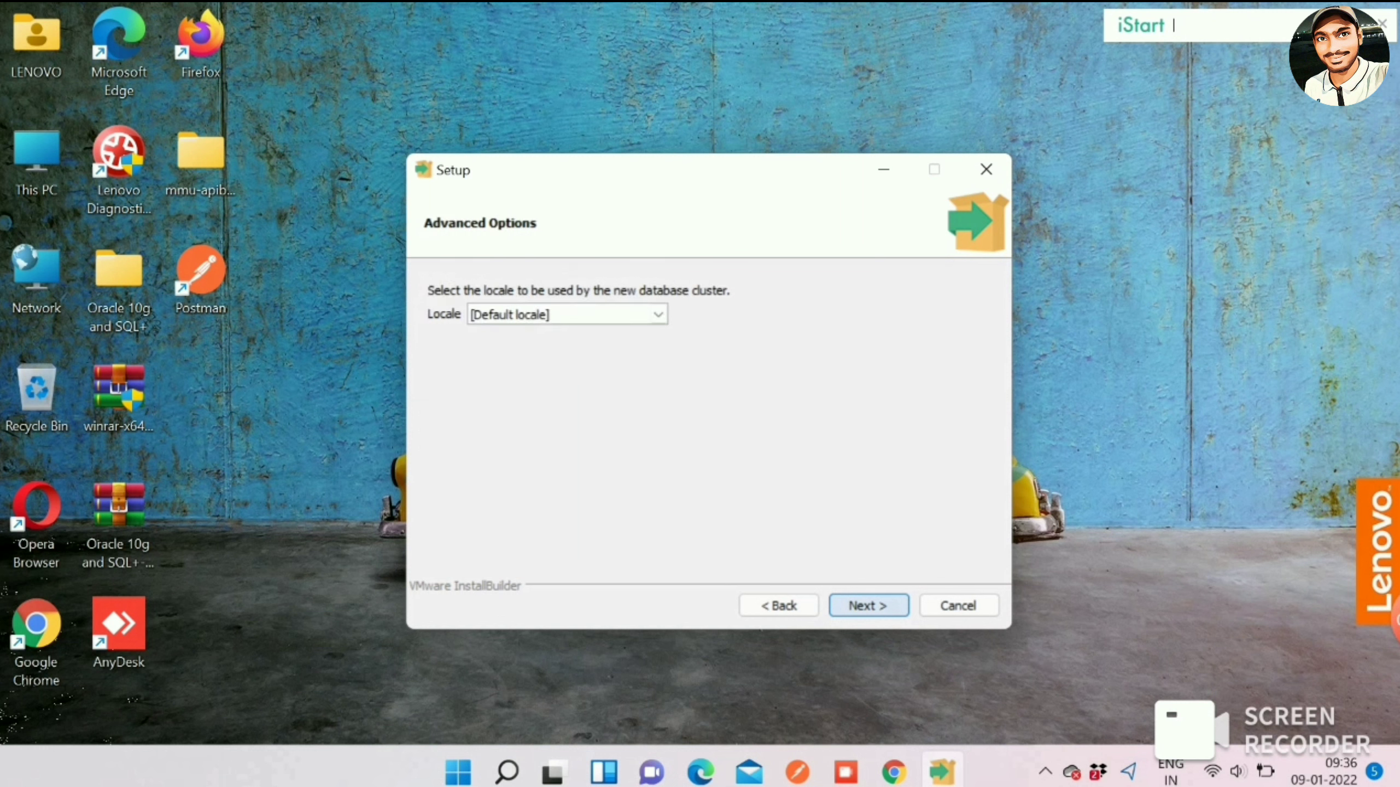
key(Return)
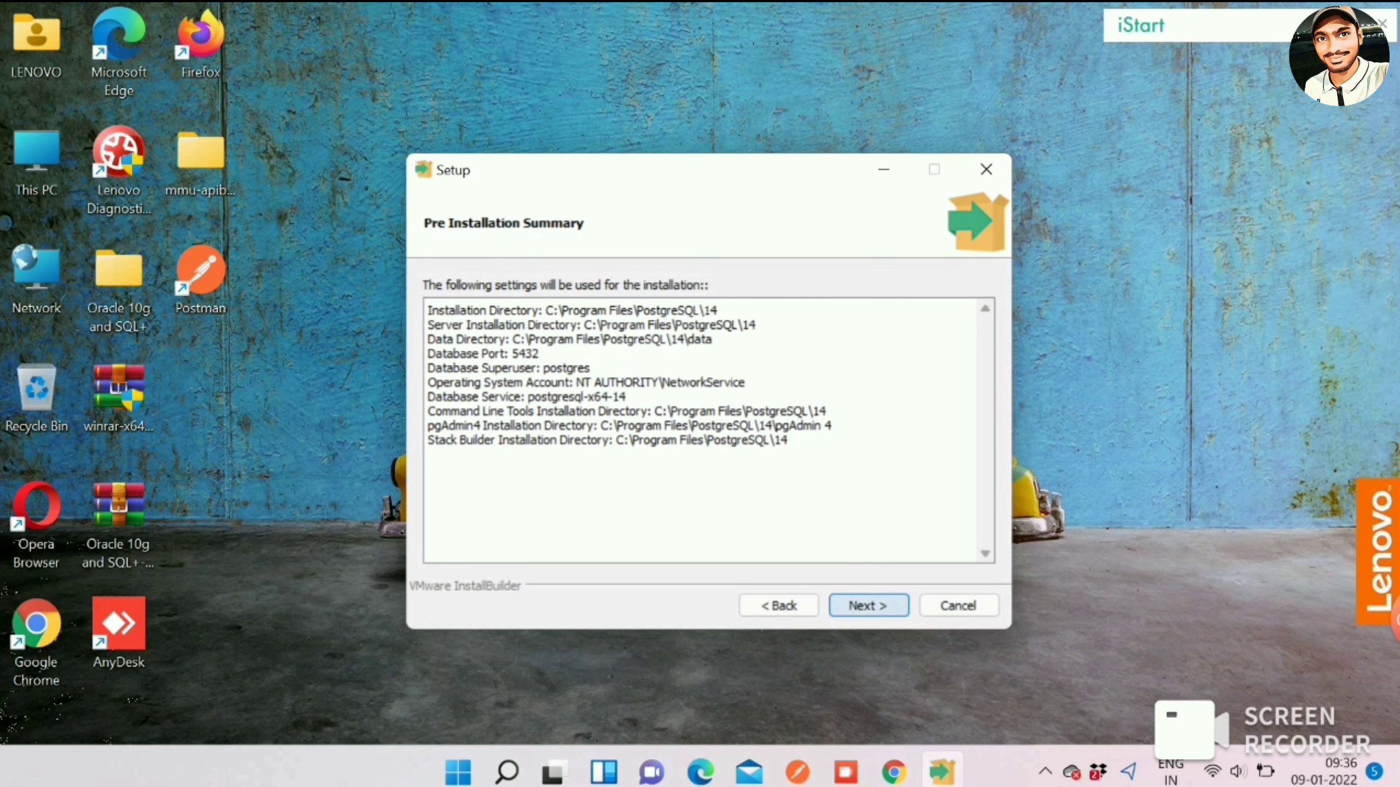
key(Return)
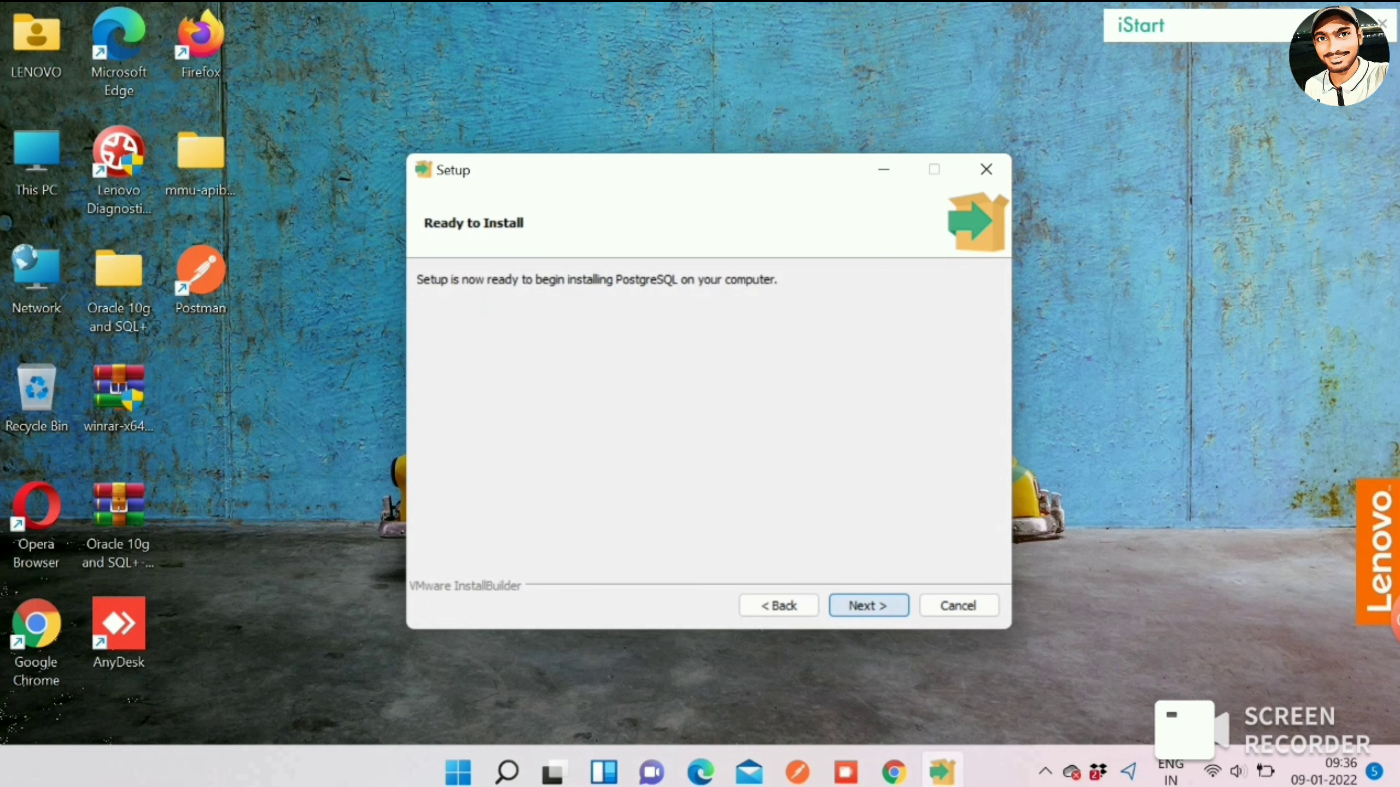
key(Return)
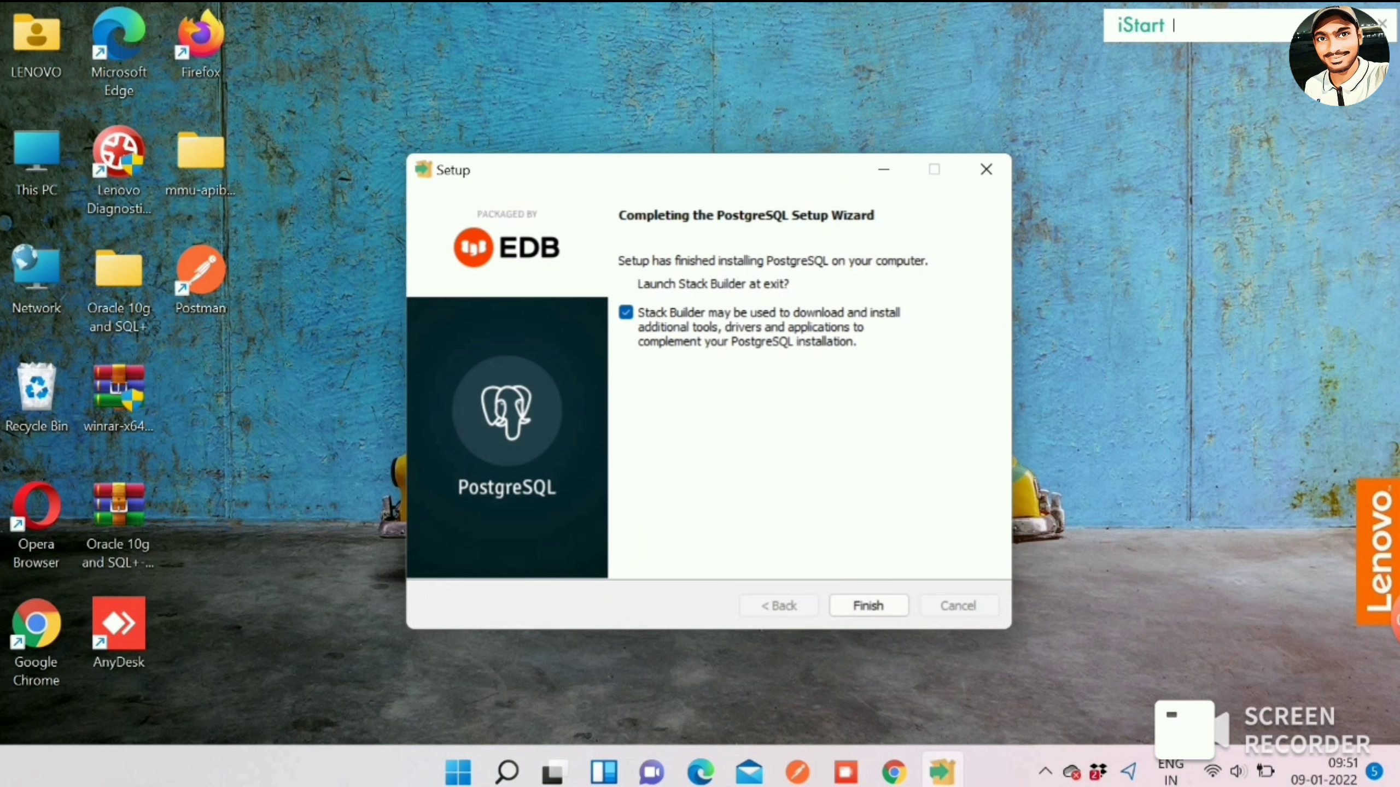
Finish the PostgreSQL setup with Stack Builder launching at exit, and choose PostgreSQL 14 (x64) on port 5432 as its target installation.
click(867, 605)
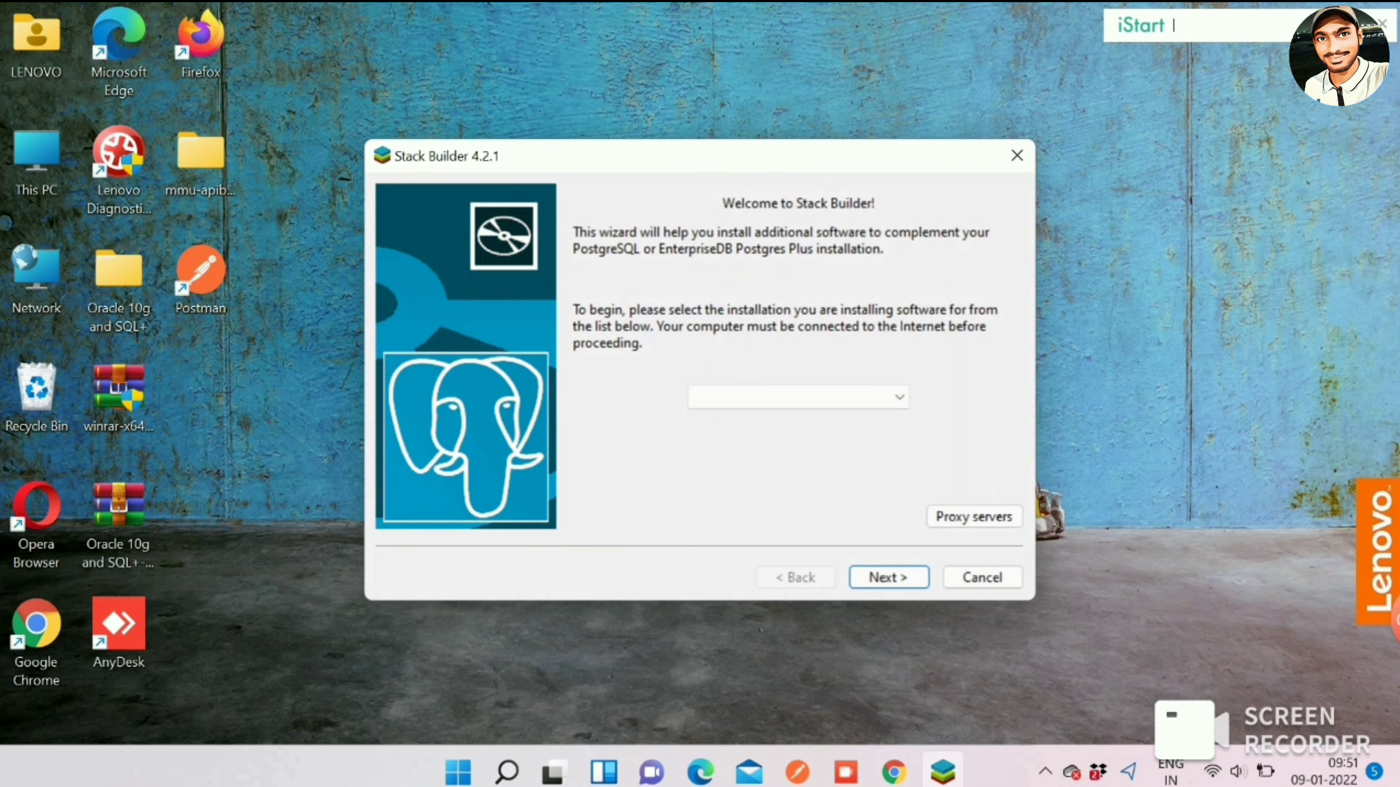
click(797, 397)
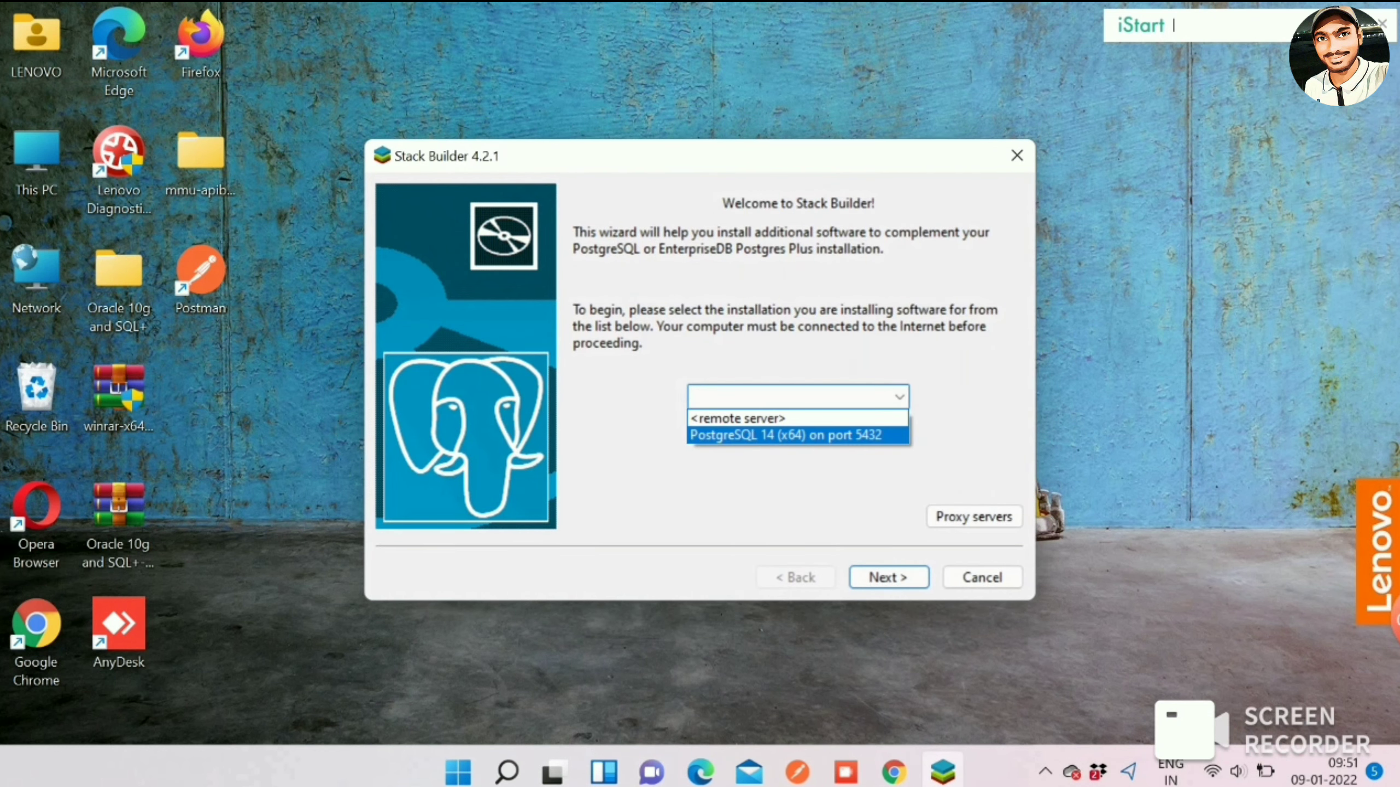
click(797, 435)
key(Return)
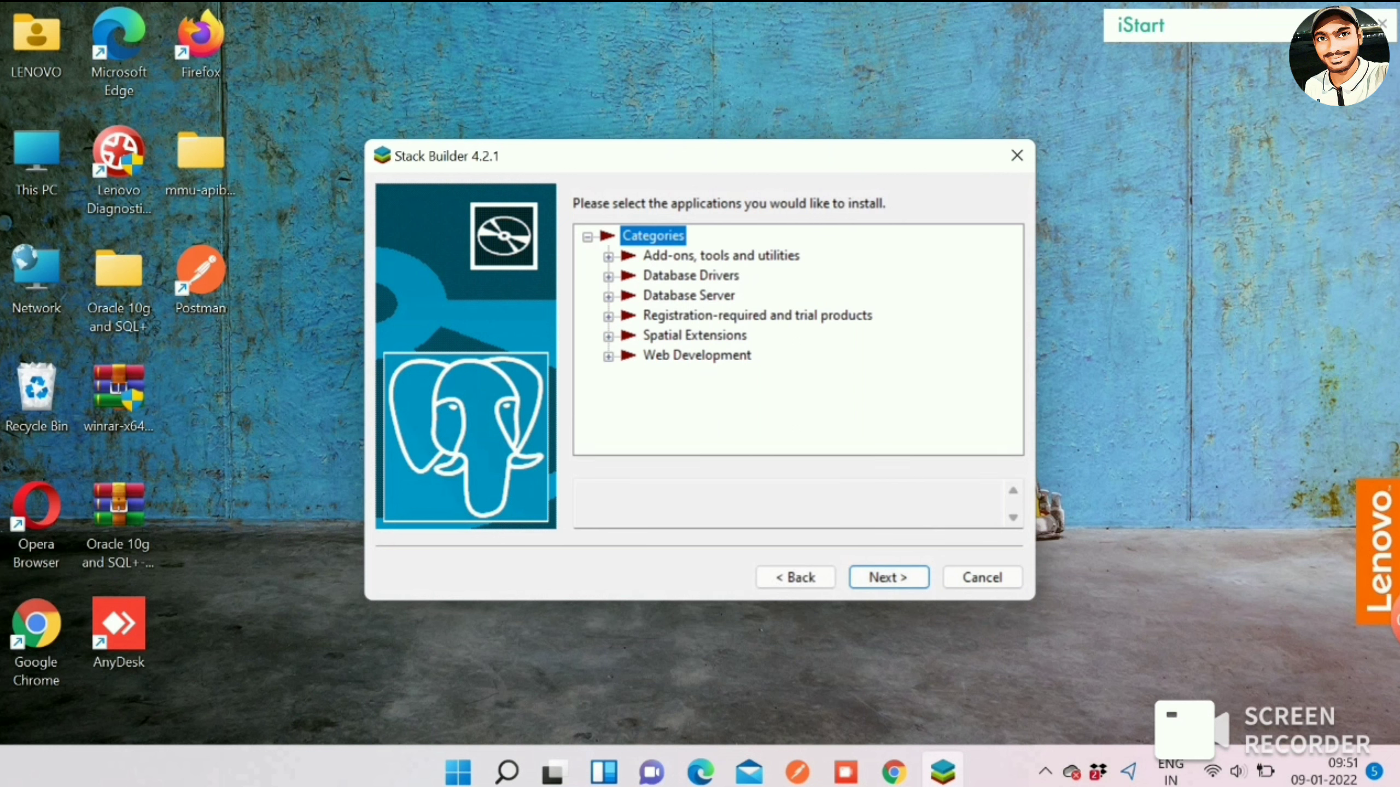
Select ApacheHTTPD v2.4.51-1 from the Web Development category for installation.
click(609, 356)
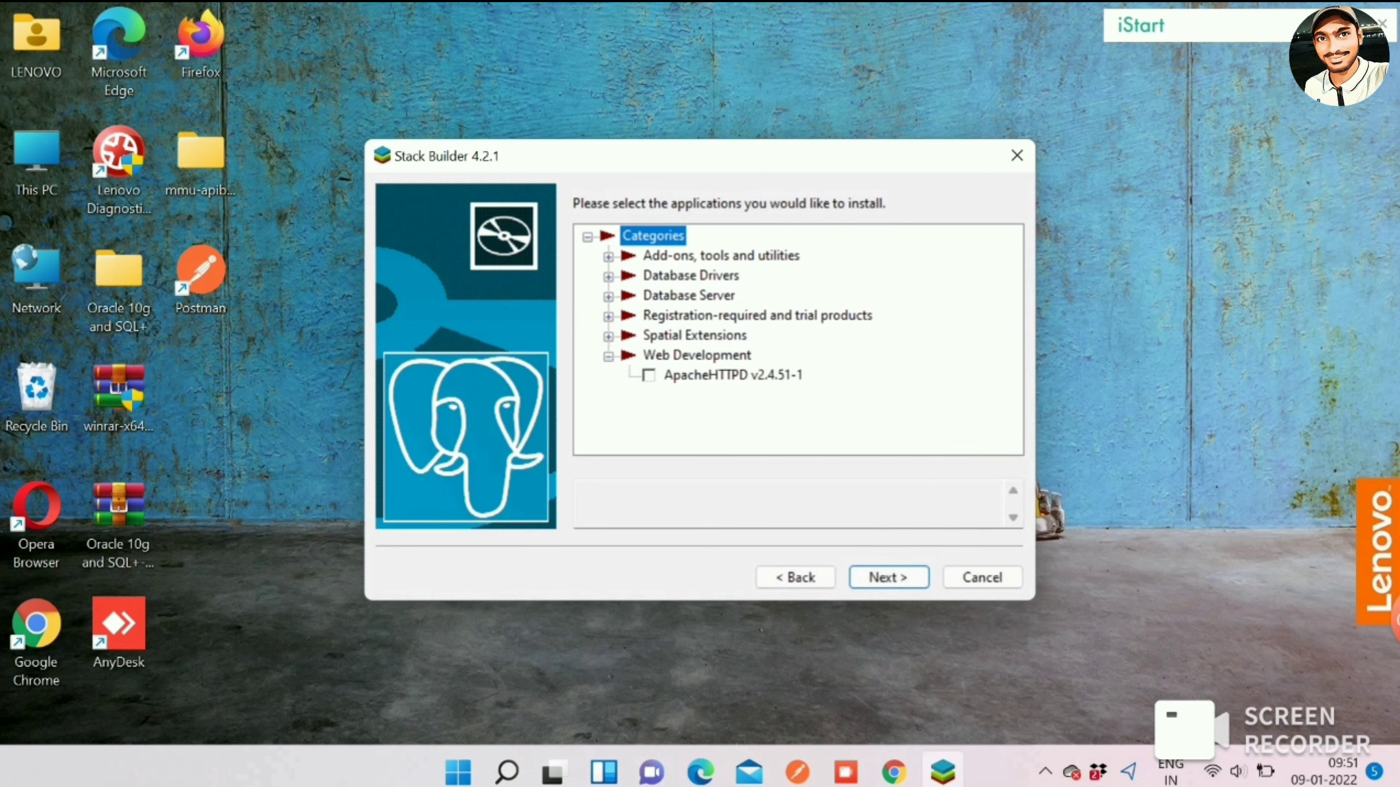
click(732, 375)
click(648, 375)
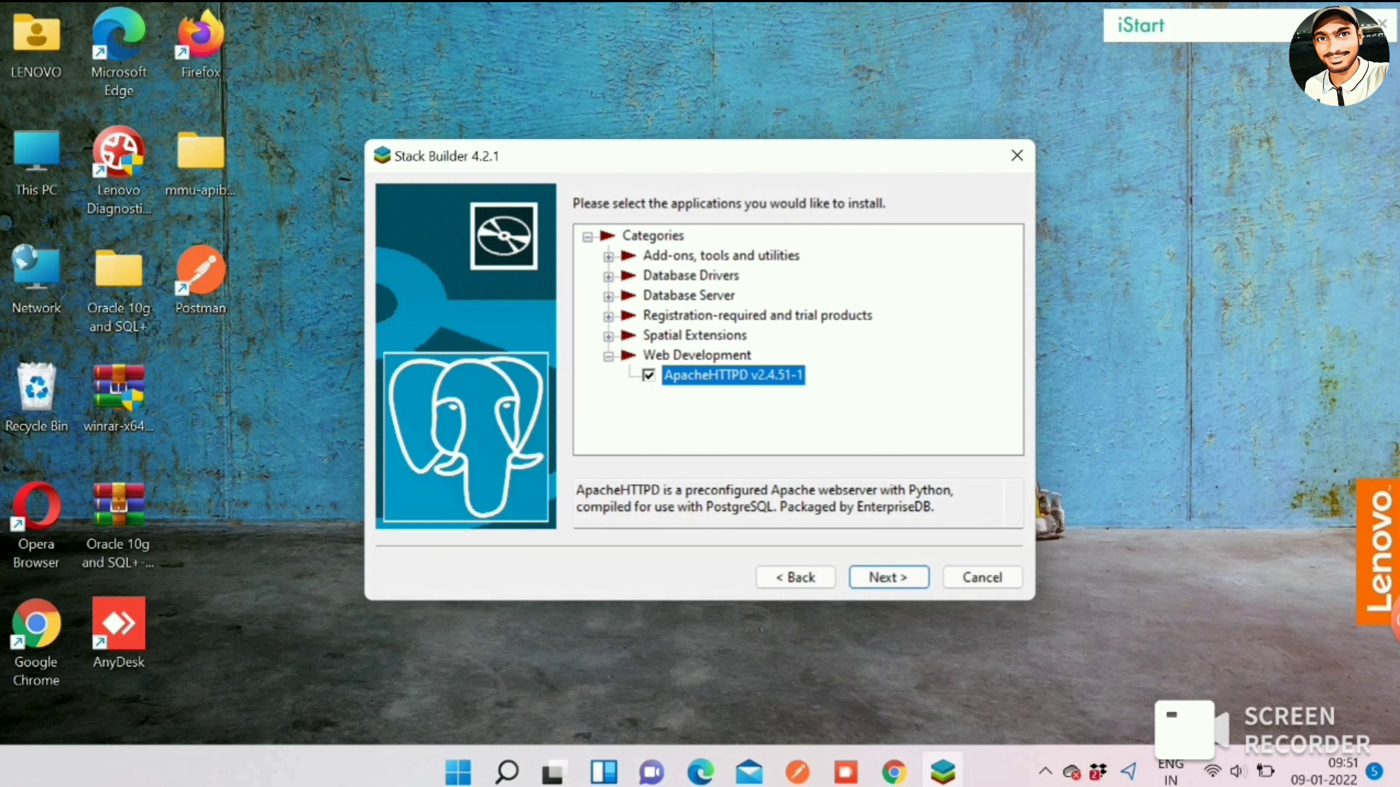
Select the psqlODBC (64 bit) v13.00.0000-2 driver from the Database Drivers category.
click(608, 276)
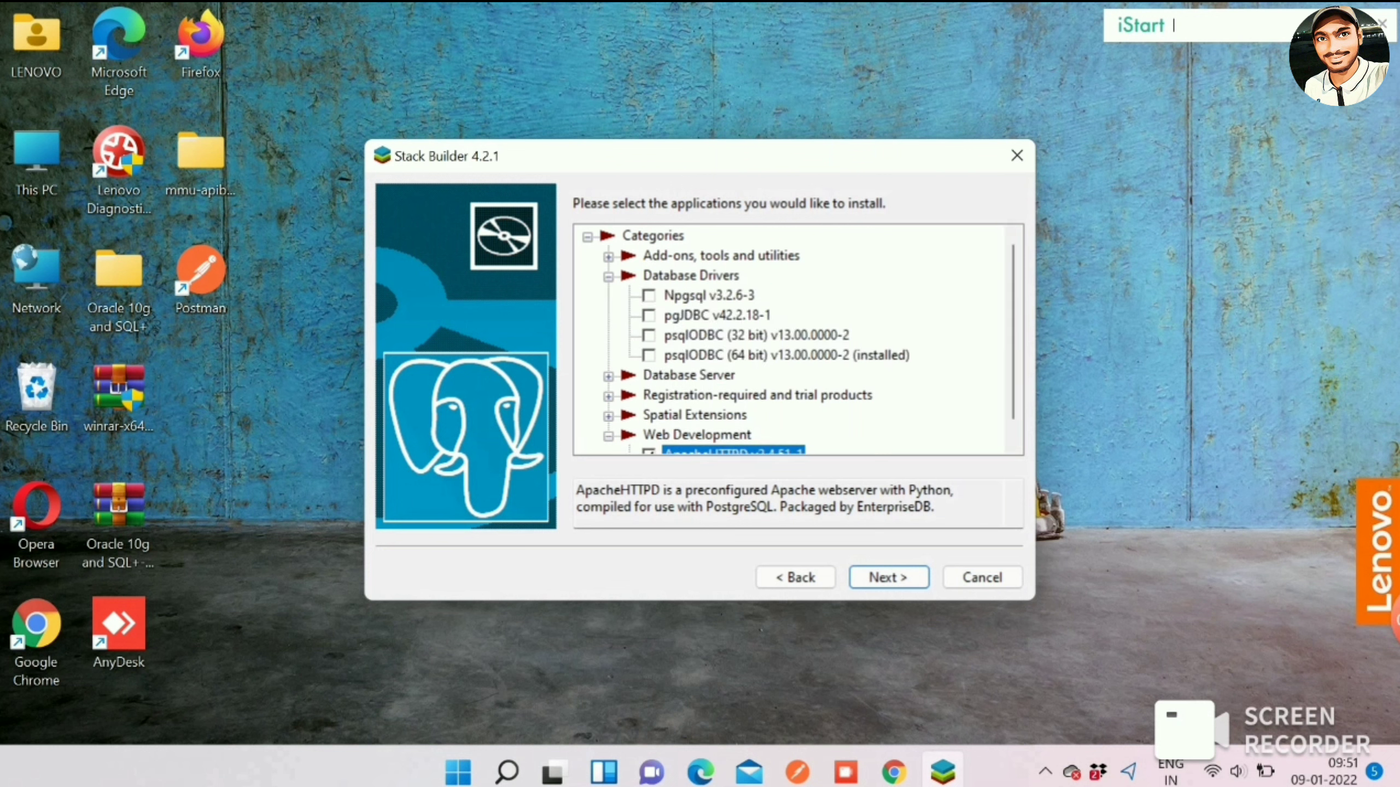
click(786, 355)
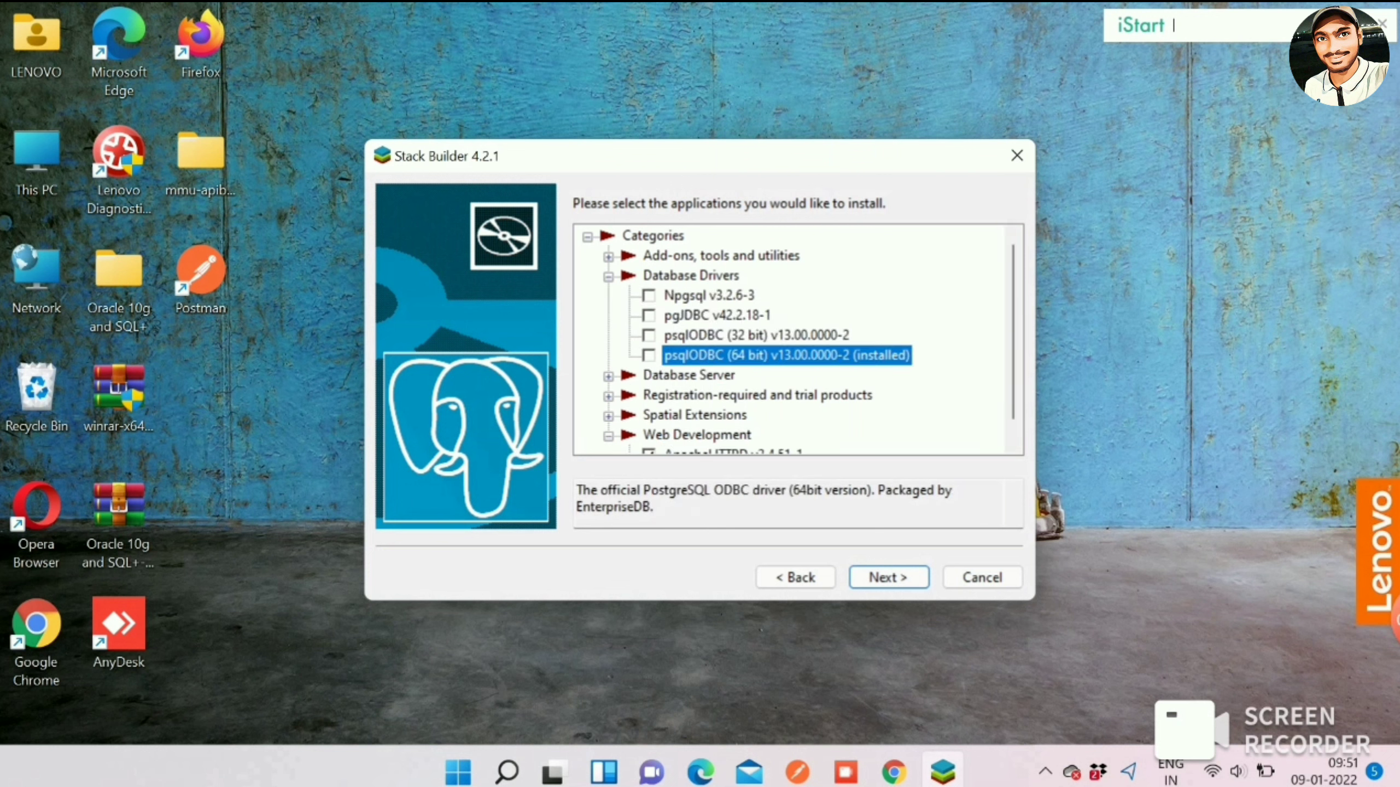
key(space)
scroll(797, 339, down, 1)
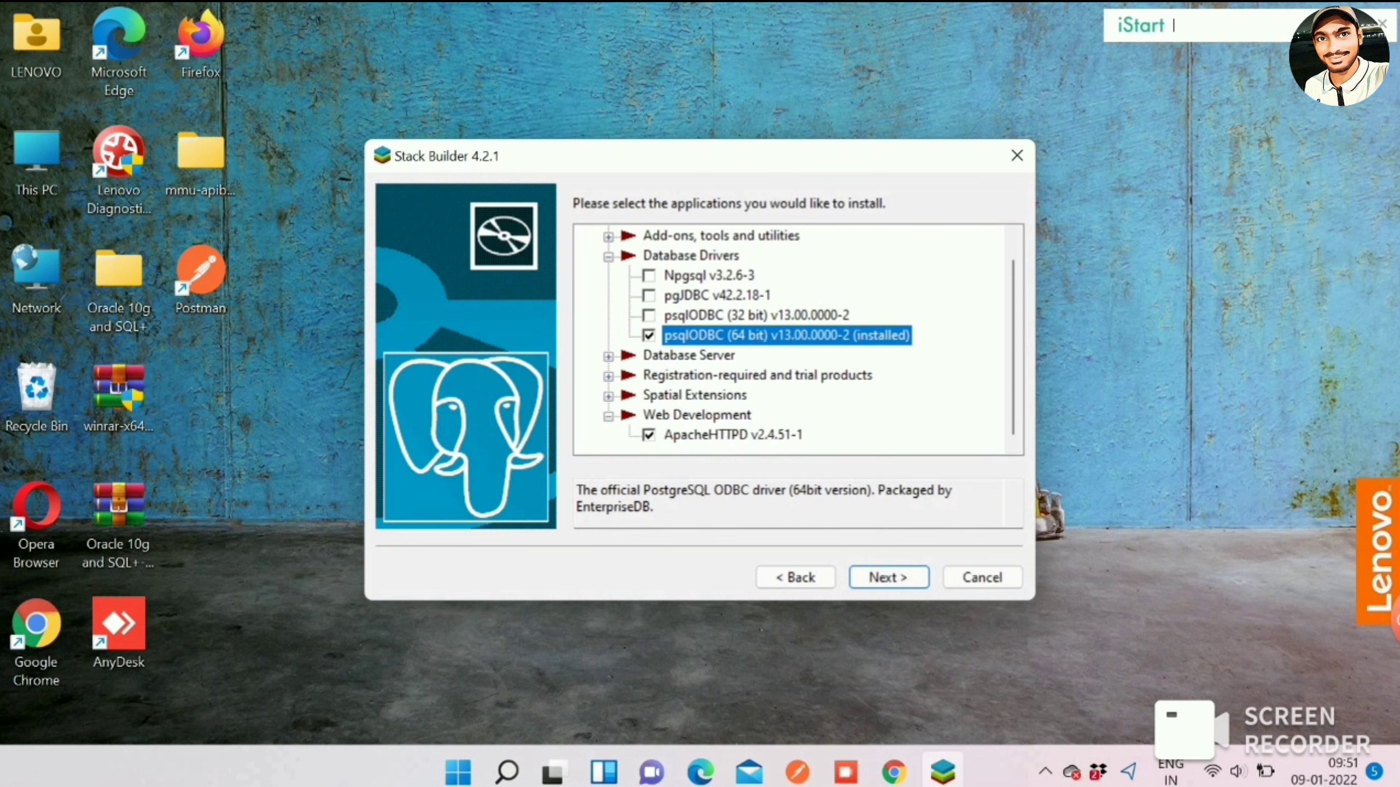
Select PostgreSQL (64 bit) v14.1-1 from the Database Server category.
click(609, 356)
scroll(798, 340, down, 1)
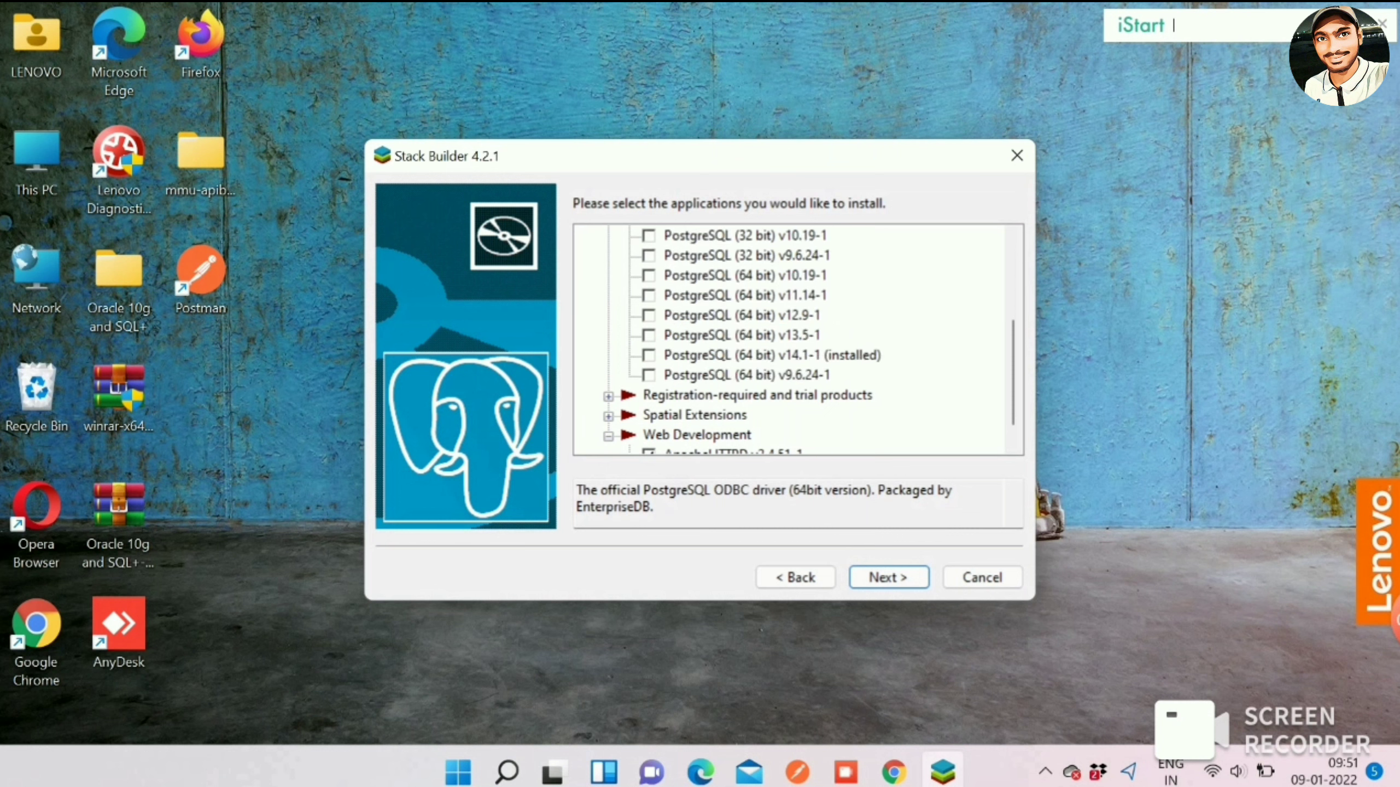
click(771, 355)
click(648, 355)
scroll(798, 340, down, 1)
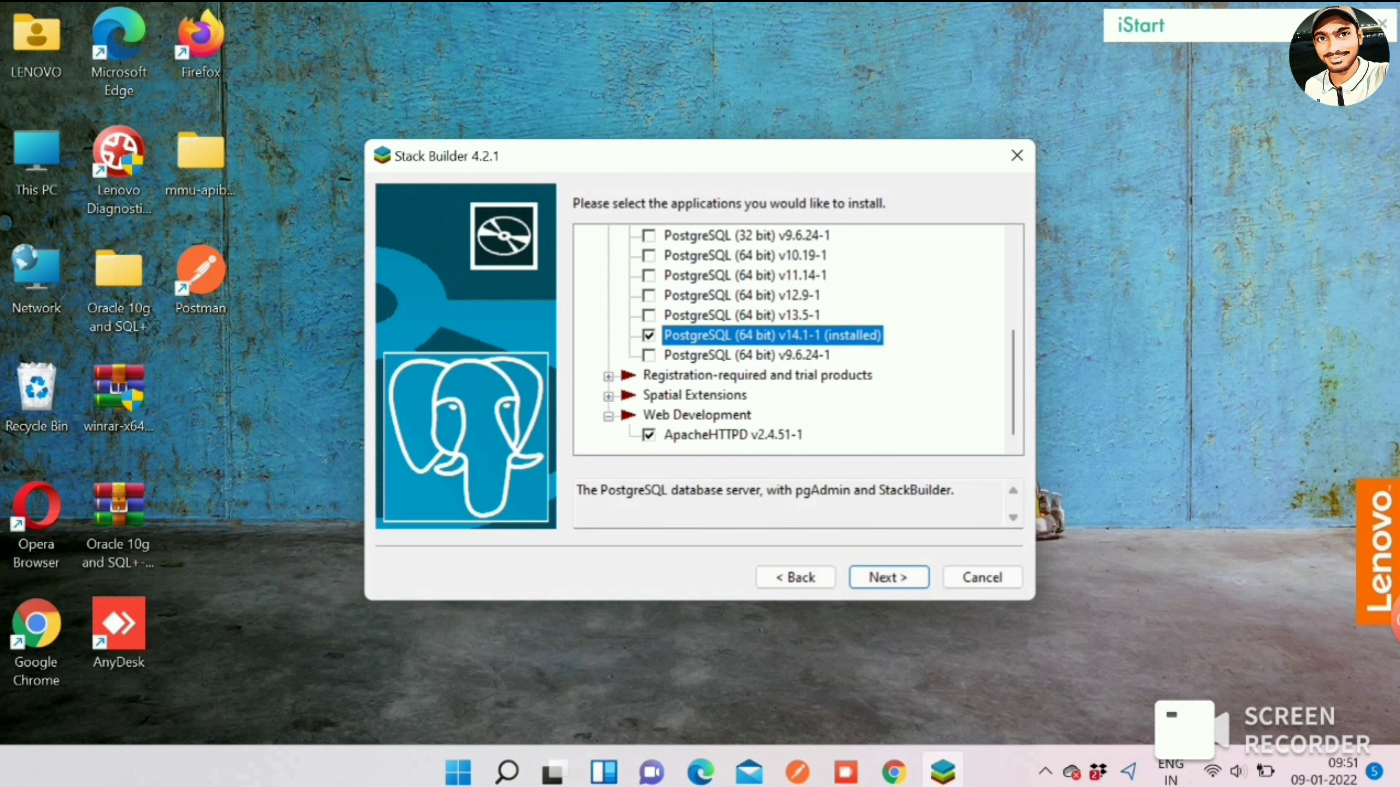
Select PostGIS 3.2 Bundle for PostgreSQL 14 (64 bit) v3.2.0 from the Spatial Extensions category.
click(609, 376)
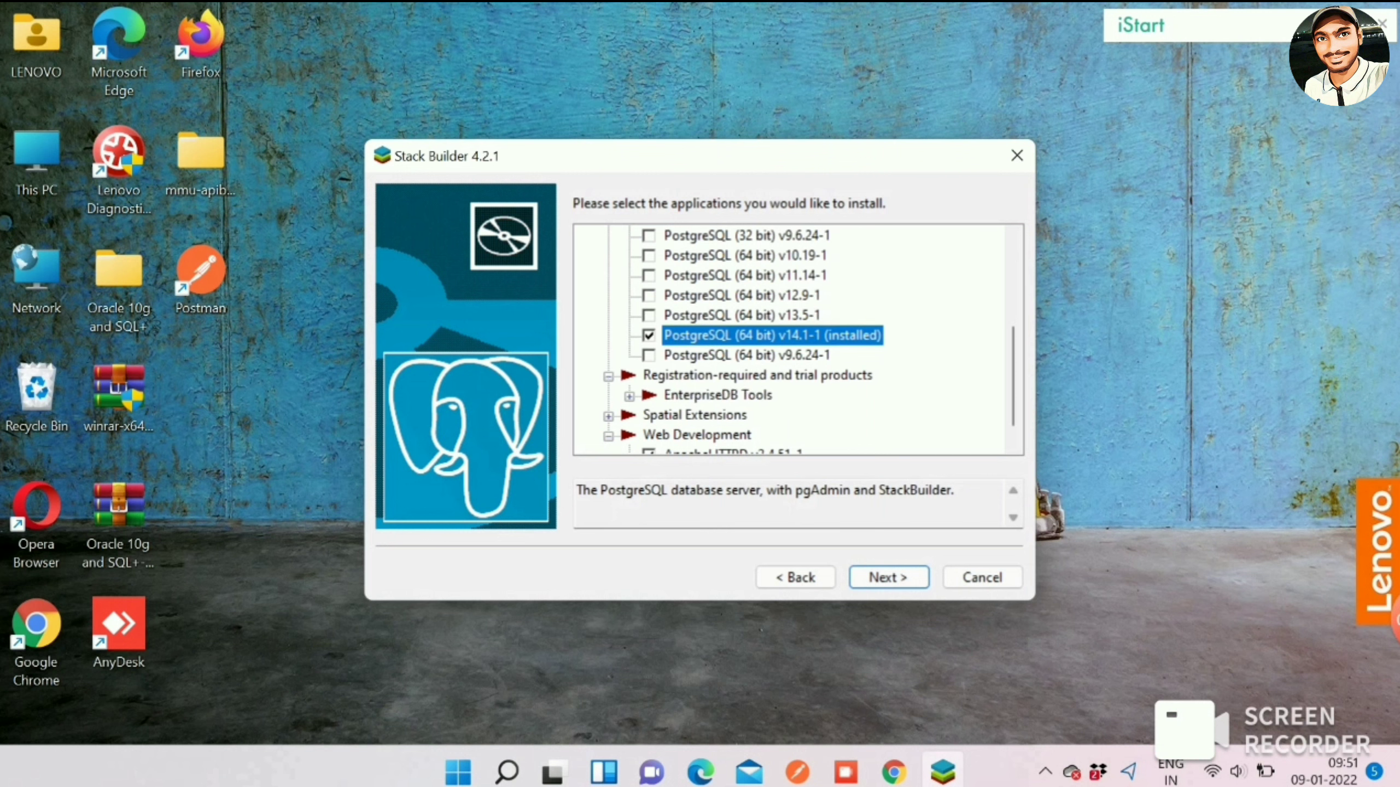
click(608, 415)
scroll(798, 340, down, 1)
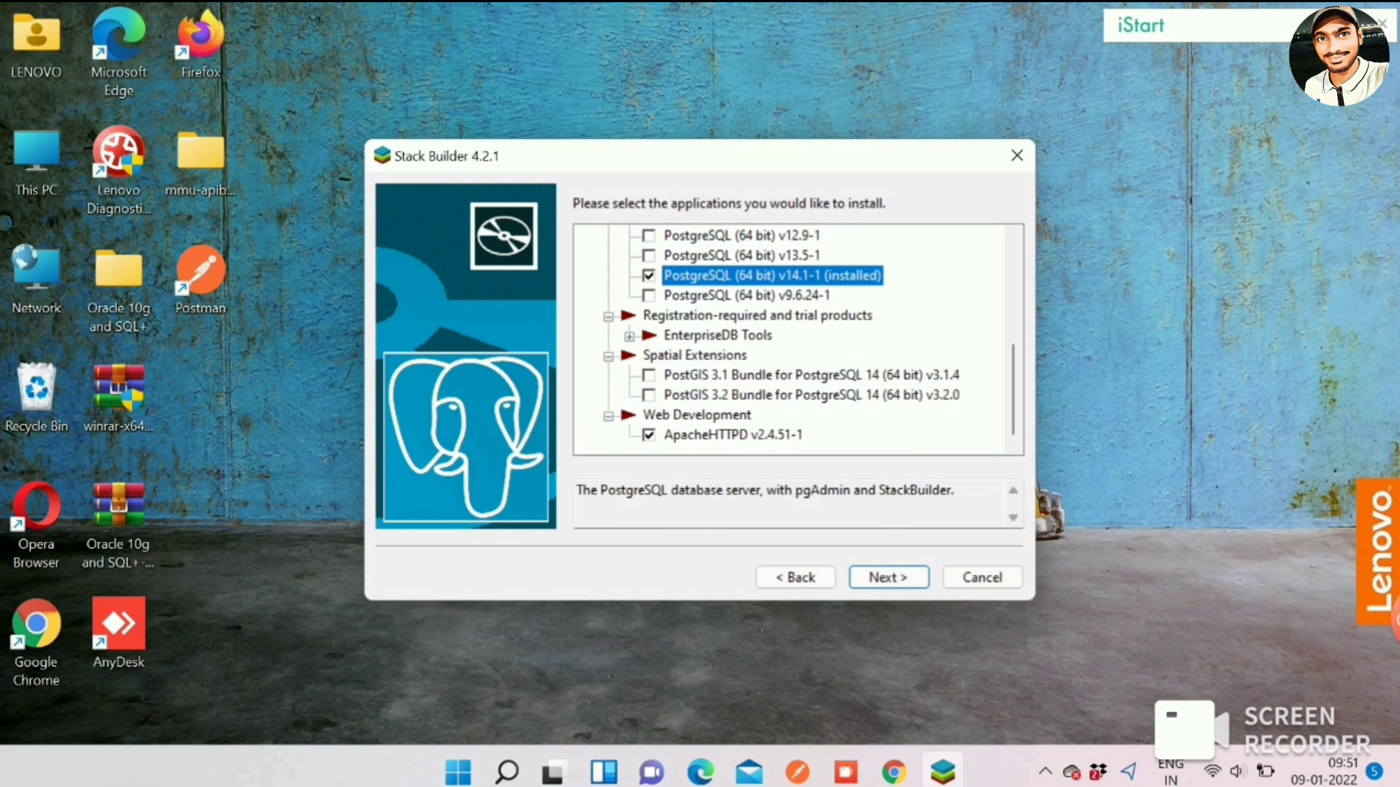
click(810, 394)
click(648, 395)
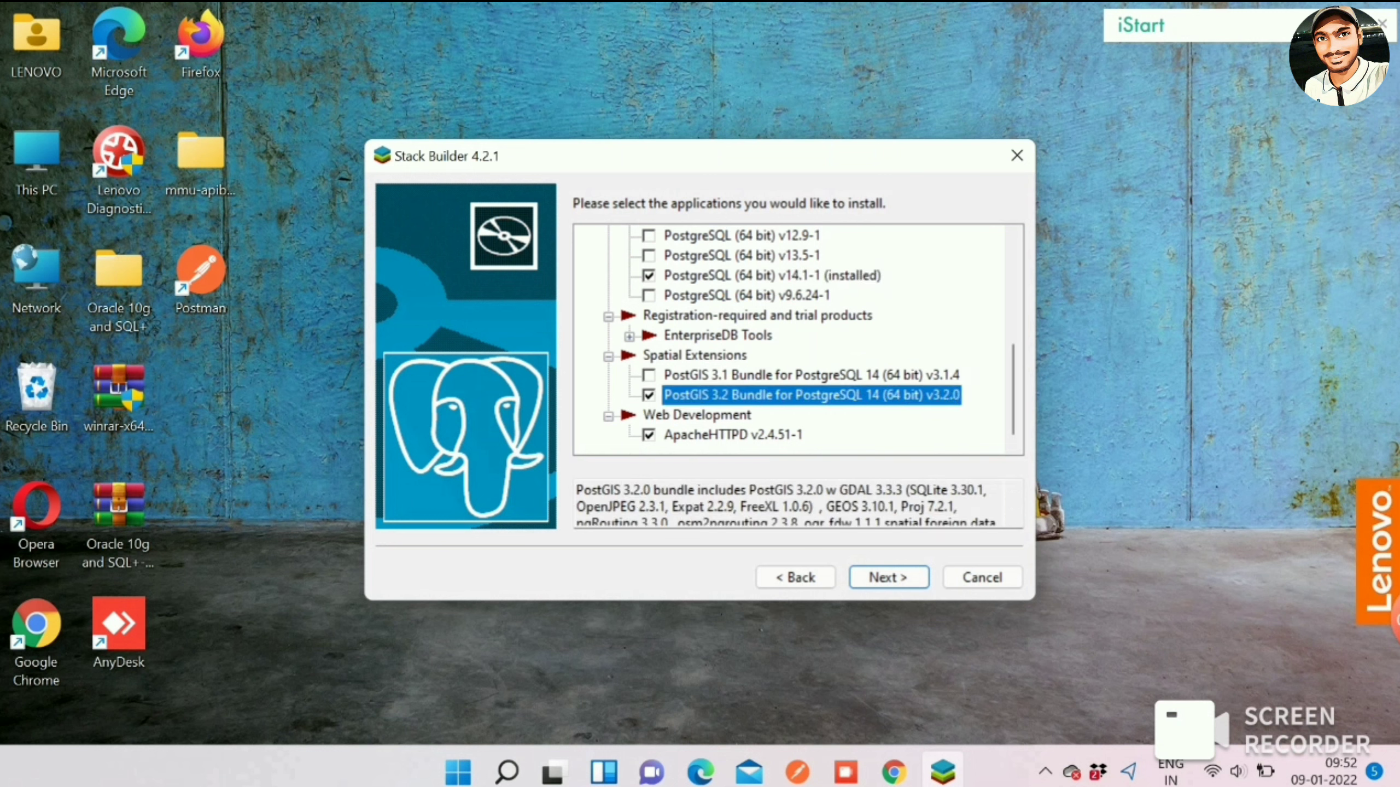
Confirm the selected packages and download them to the default download directory.
key(Return)
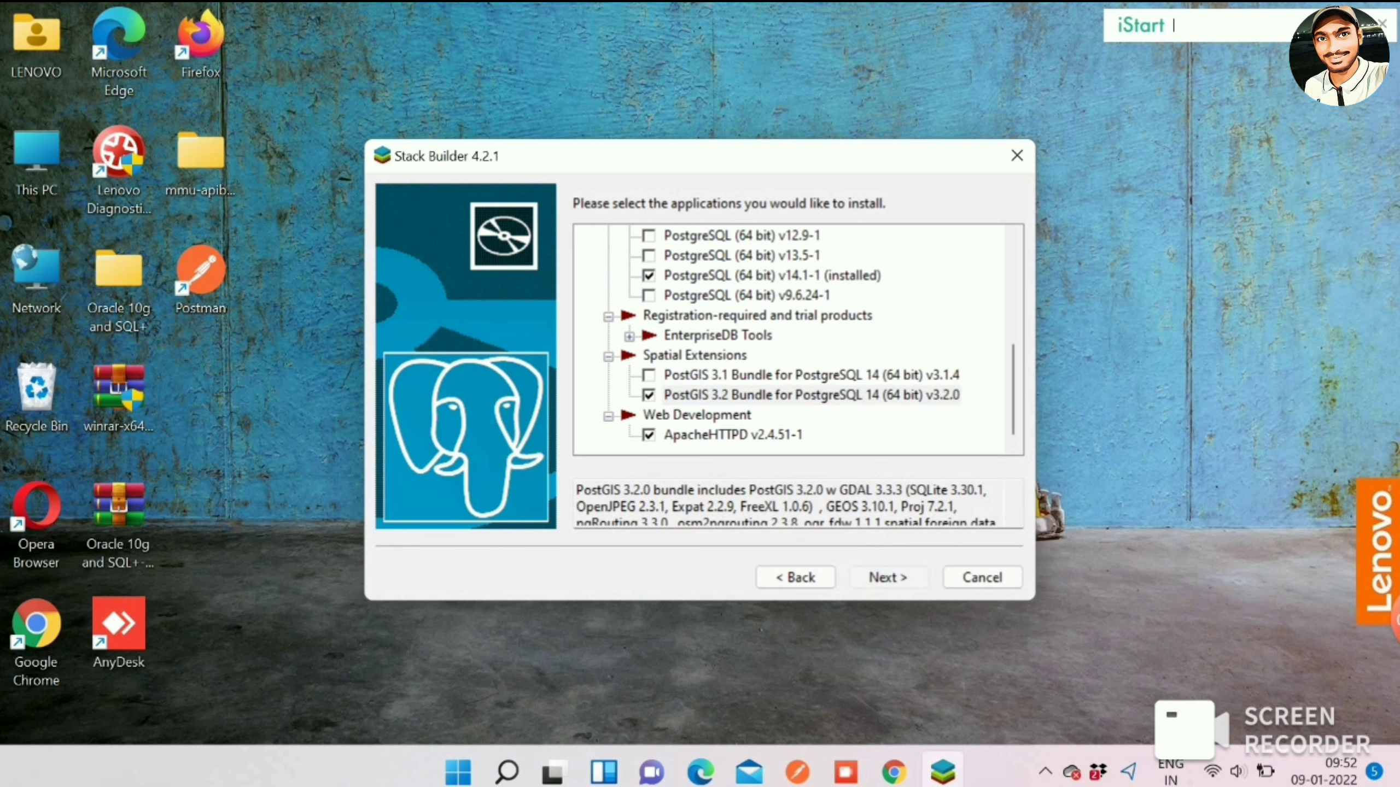
key(Return)
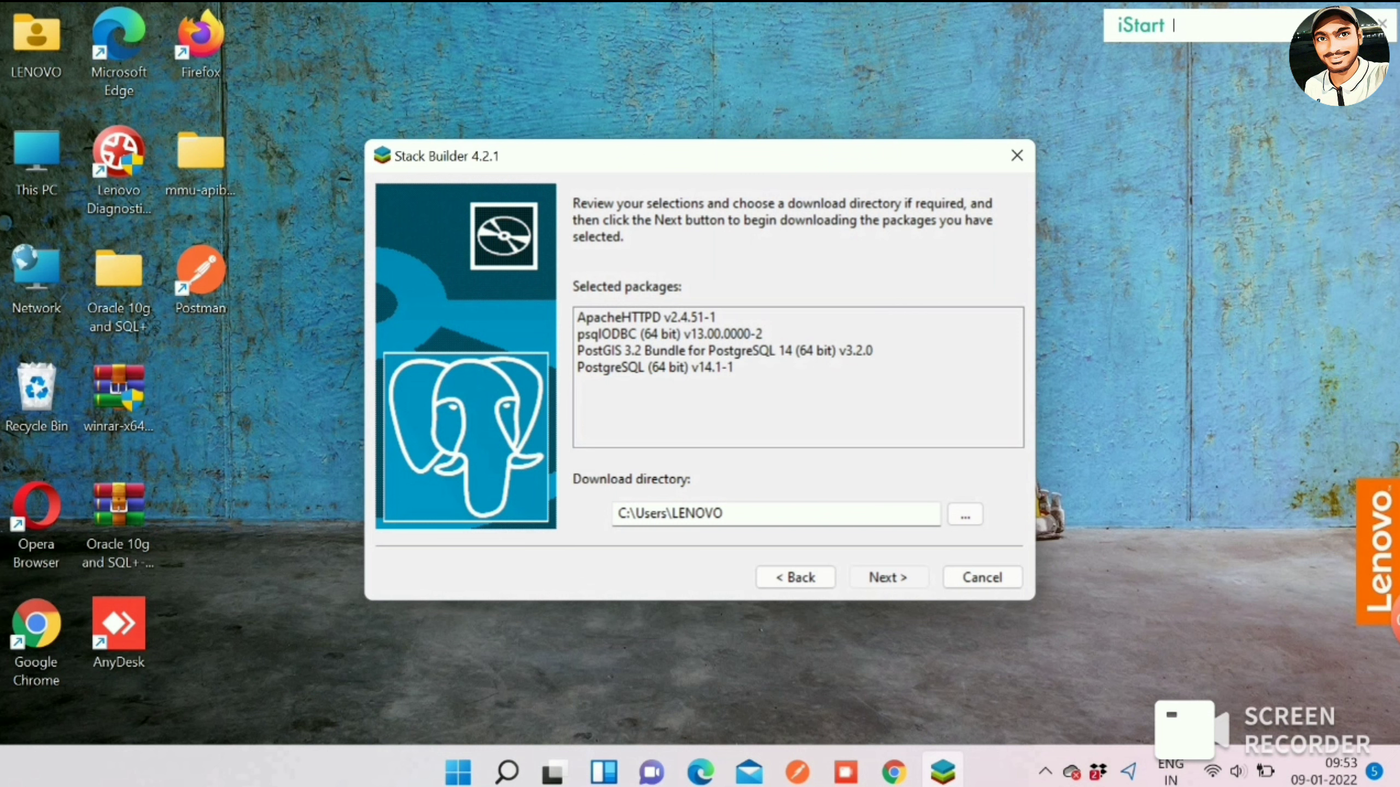
key(Return)
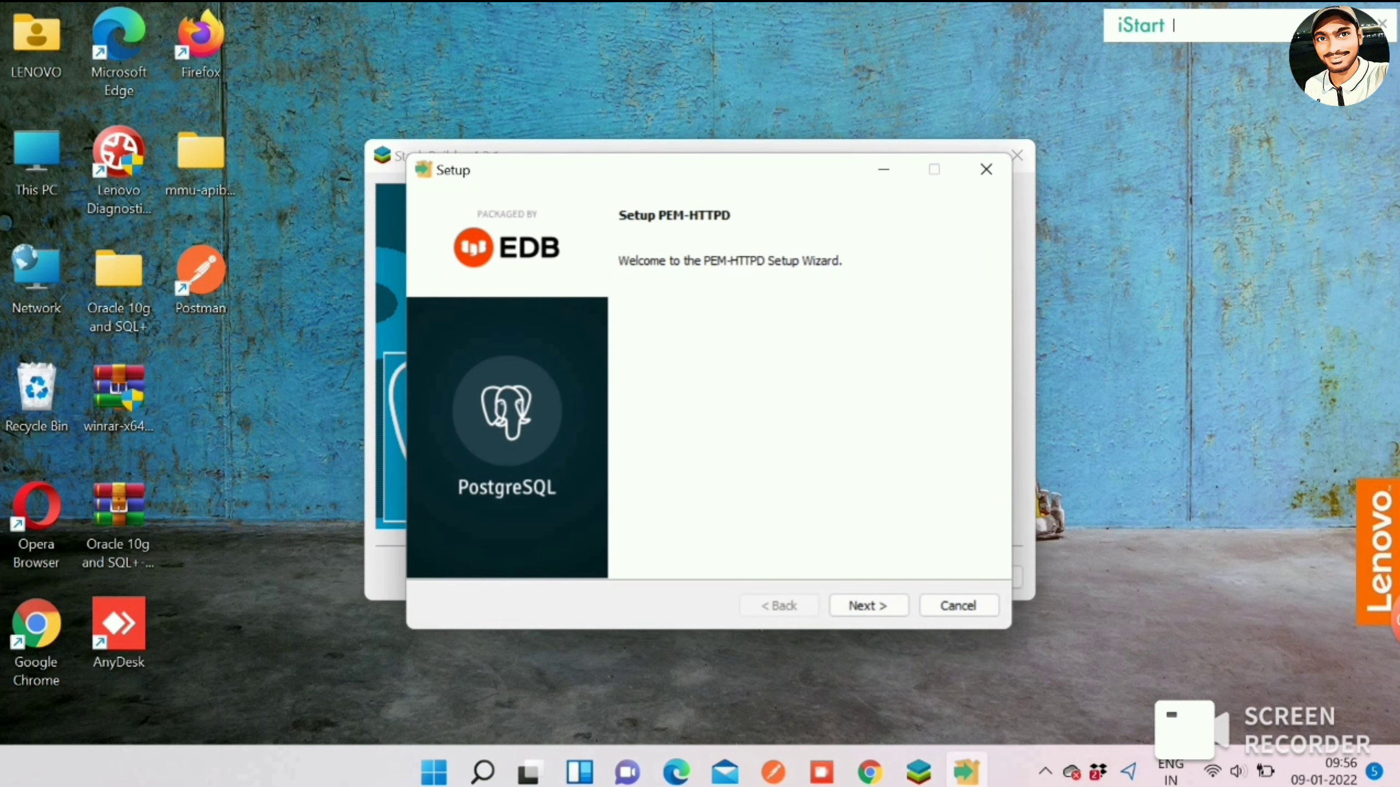
Accept upgrading the existing PEM-HTTPD installation and start installing it.
key(Return)
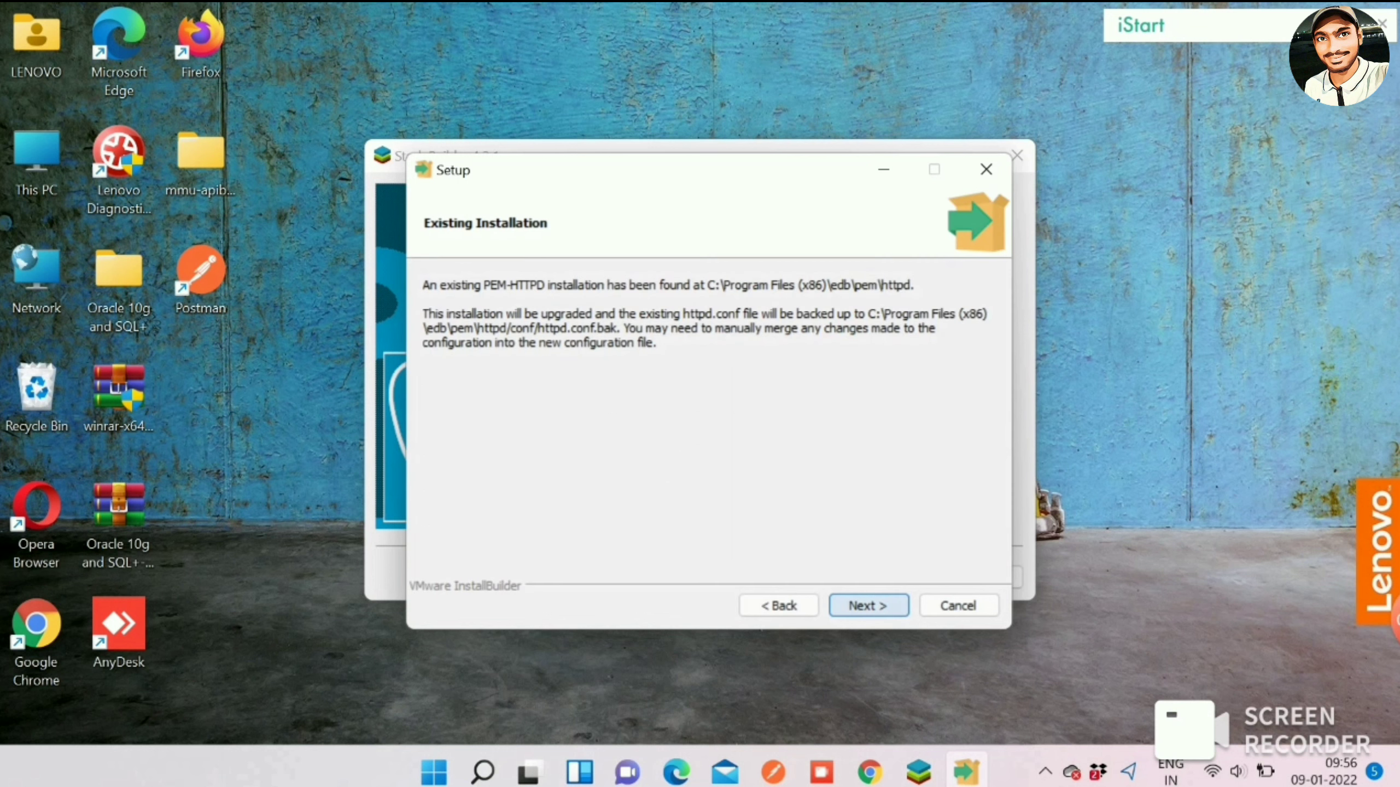
key(Return)
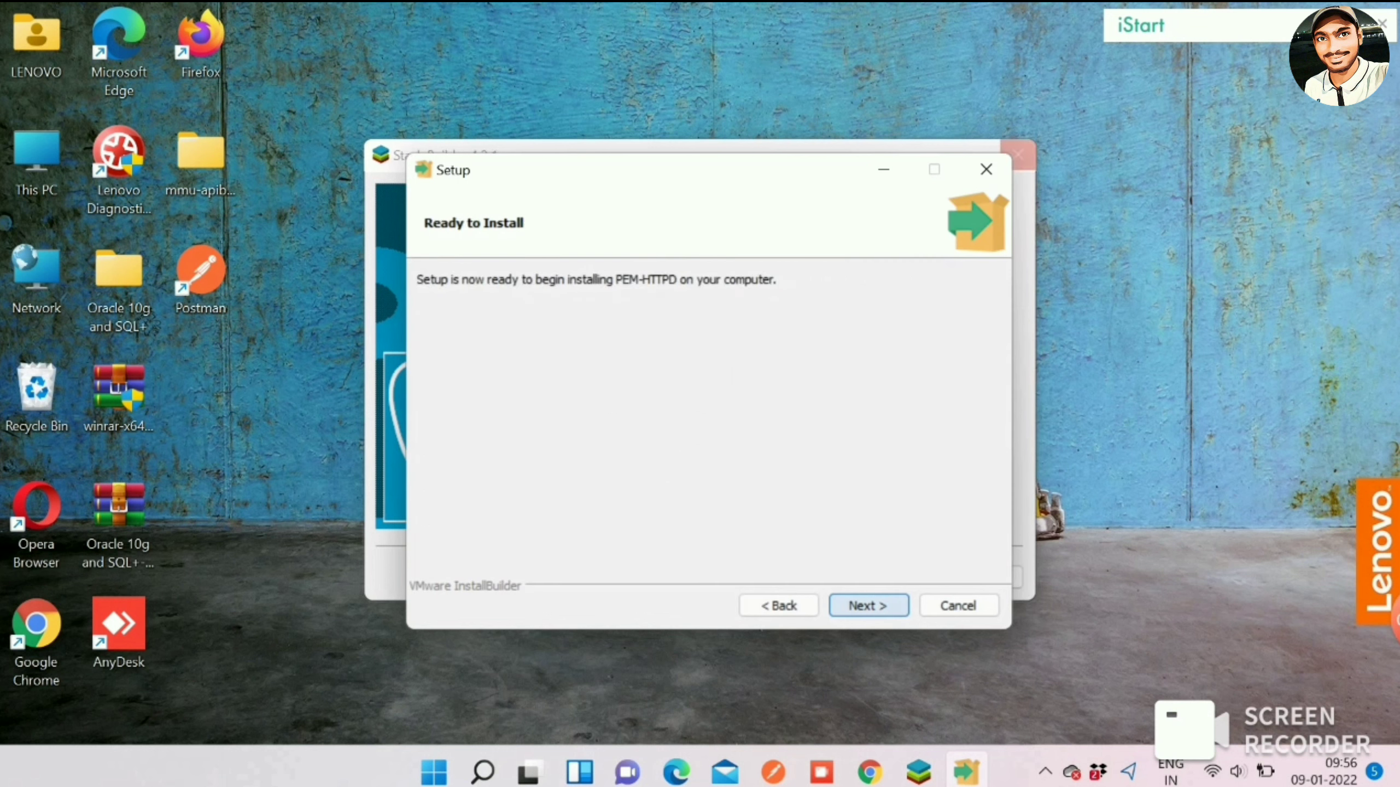
key(Return)
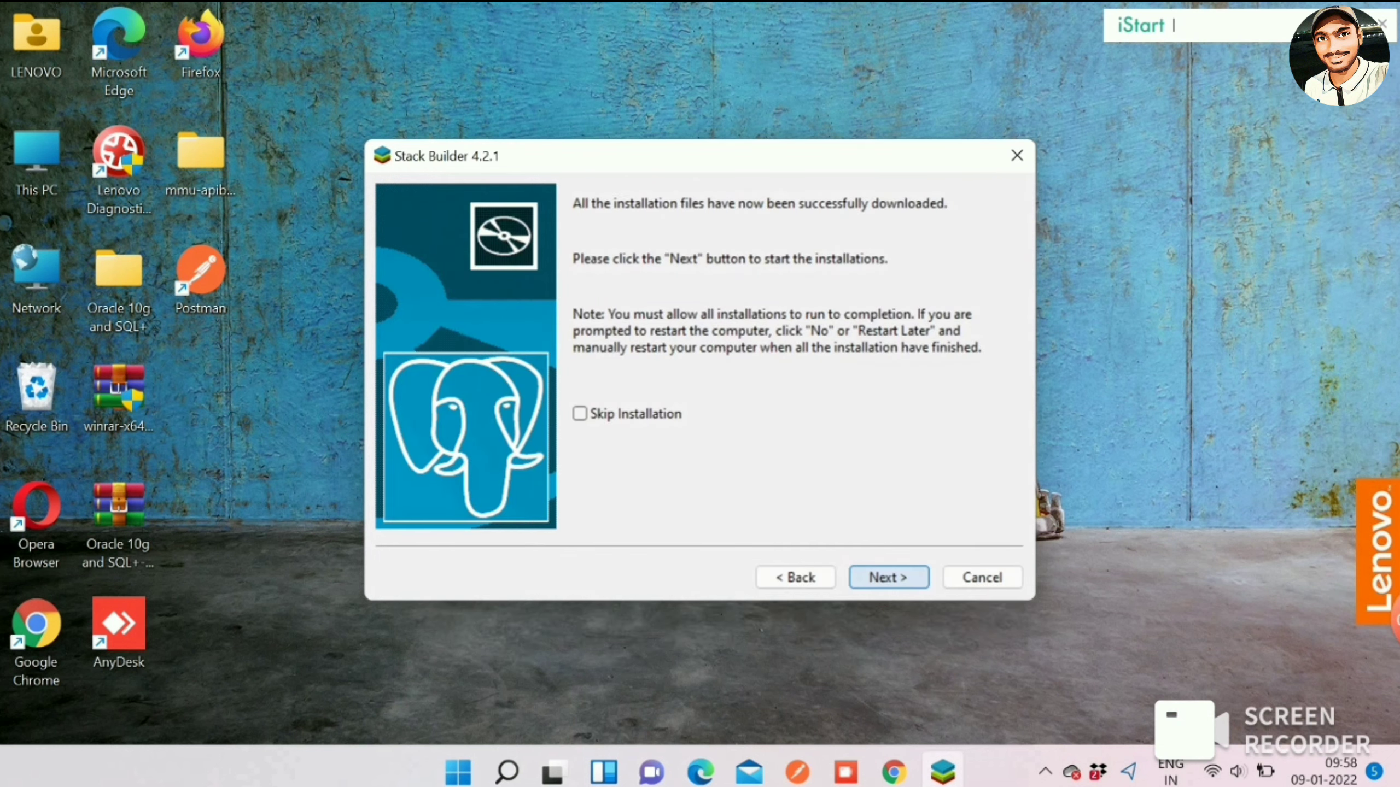
Accept the PostGIS Bundle 3.2.0 license and install only the PostGIS component in C:\Program Files\PostgreSQL\14.
scroll(689, 378, down, 20)
scroll(689, 378, down, 5)
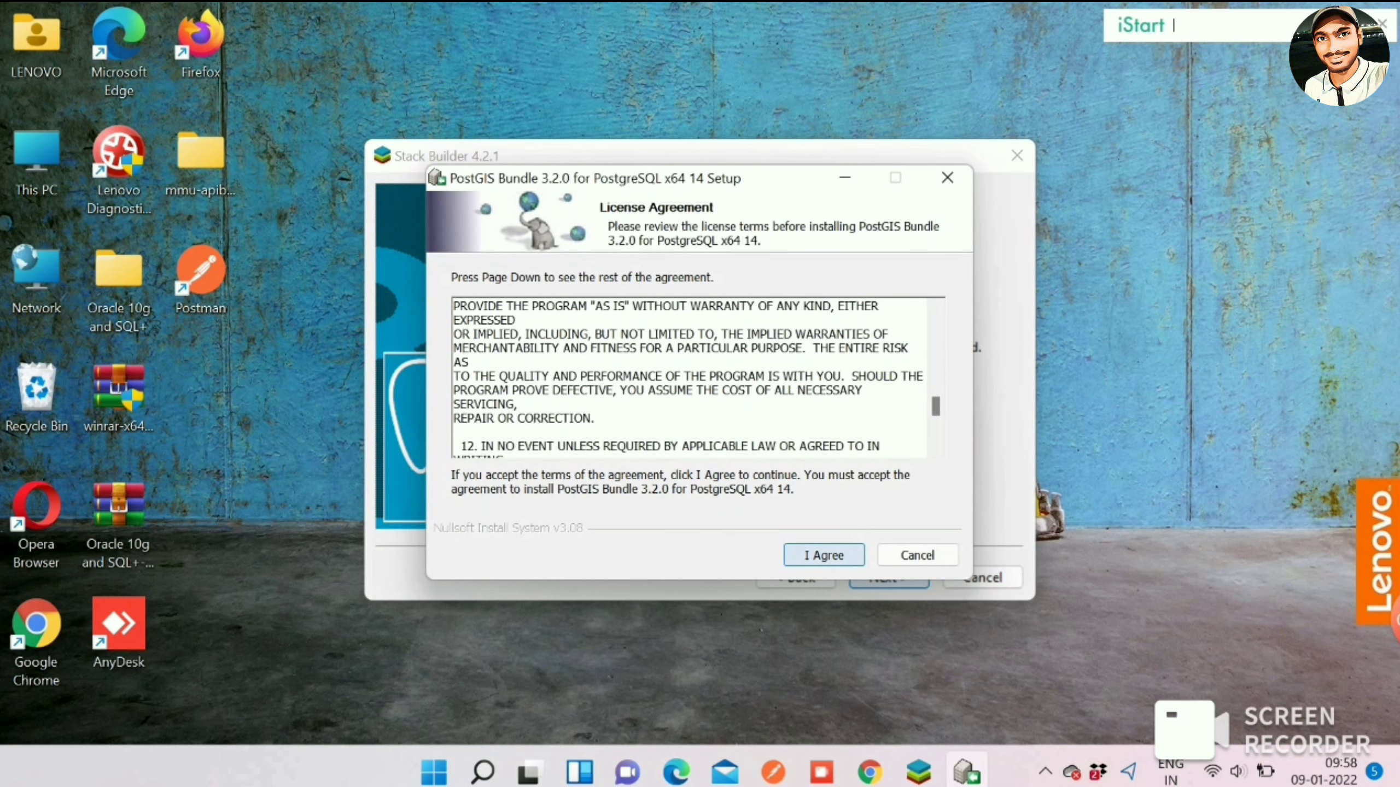
key(Return)
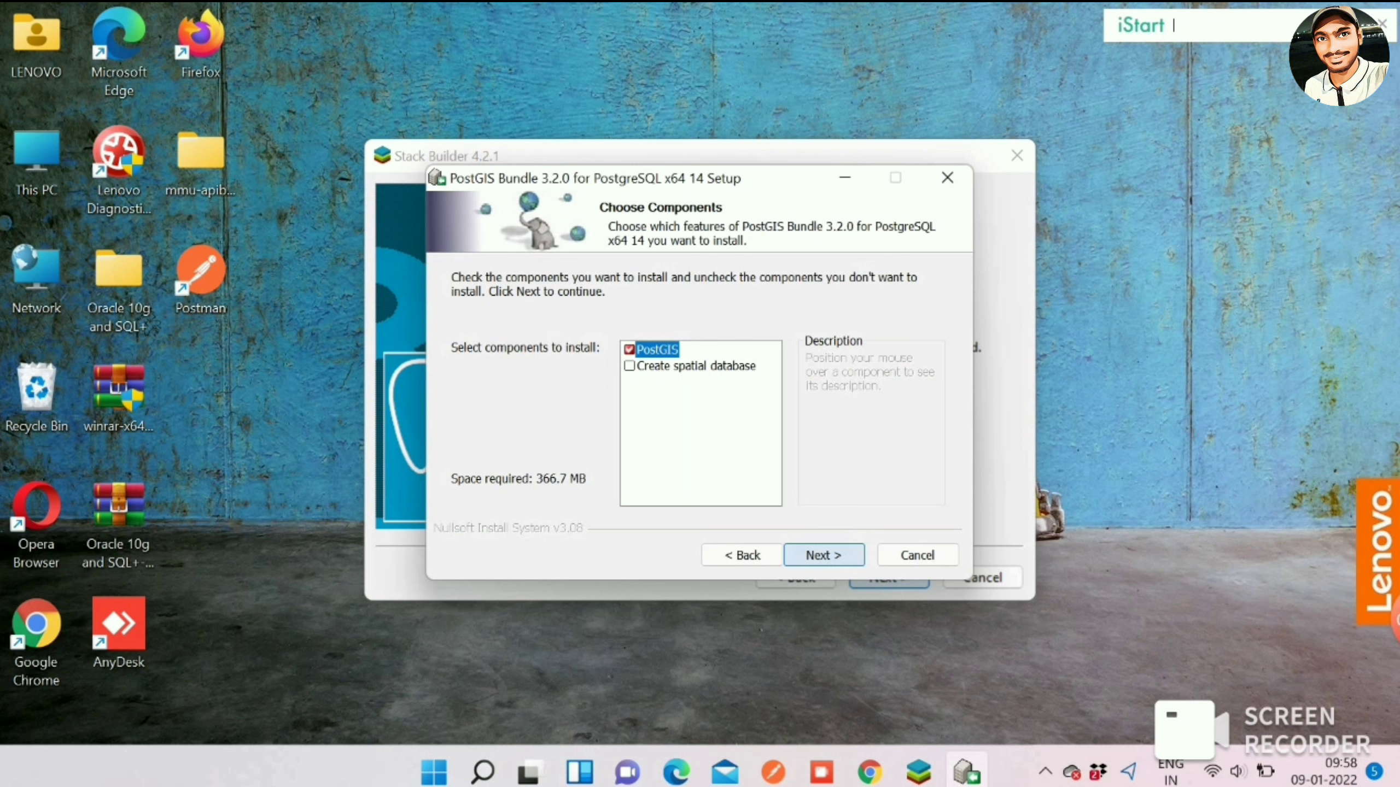
key(Return)
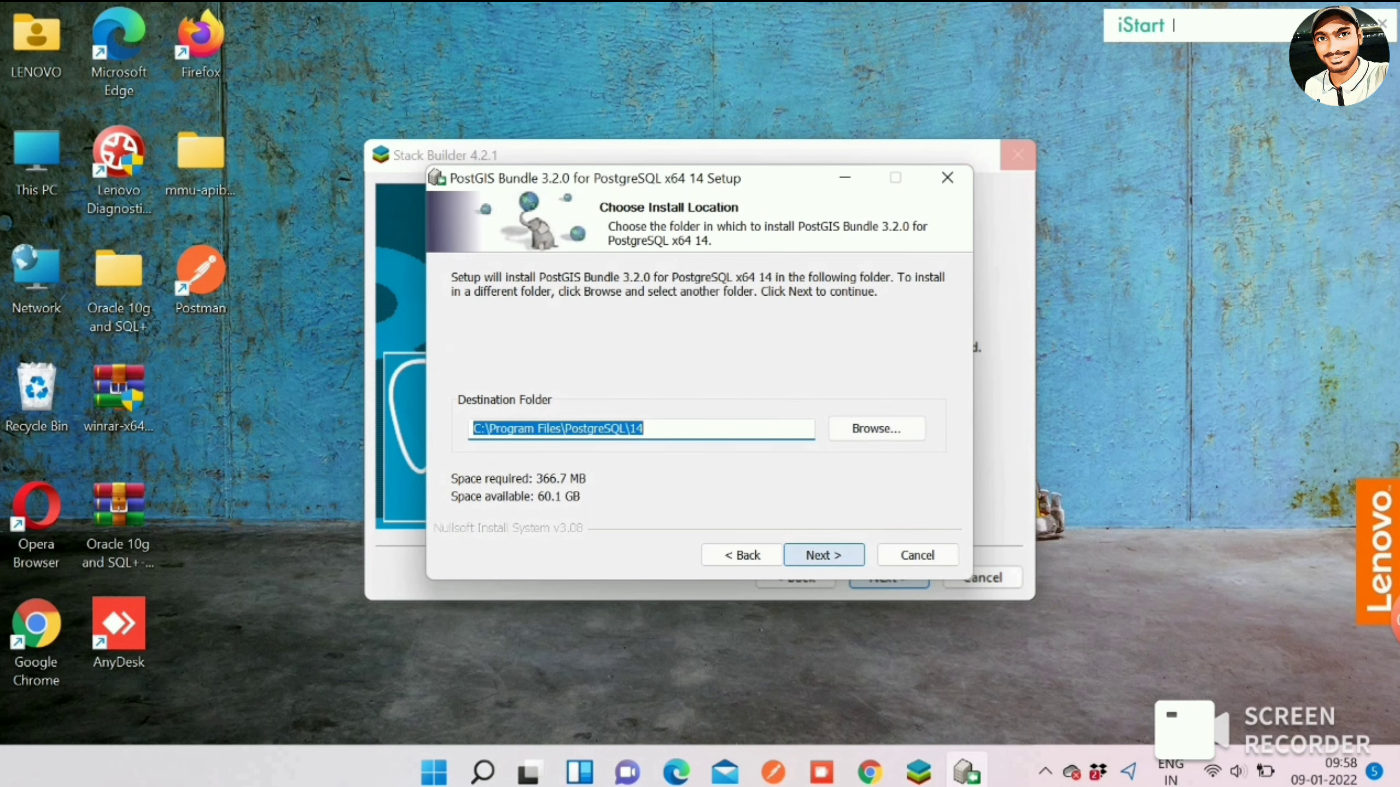
key(Return)
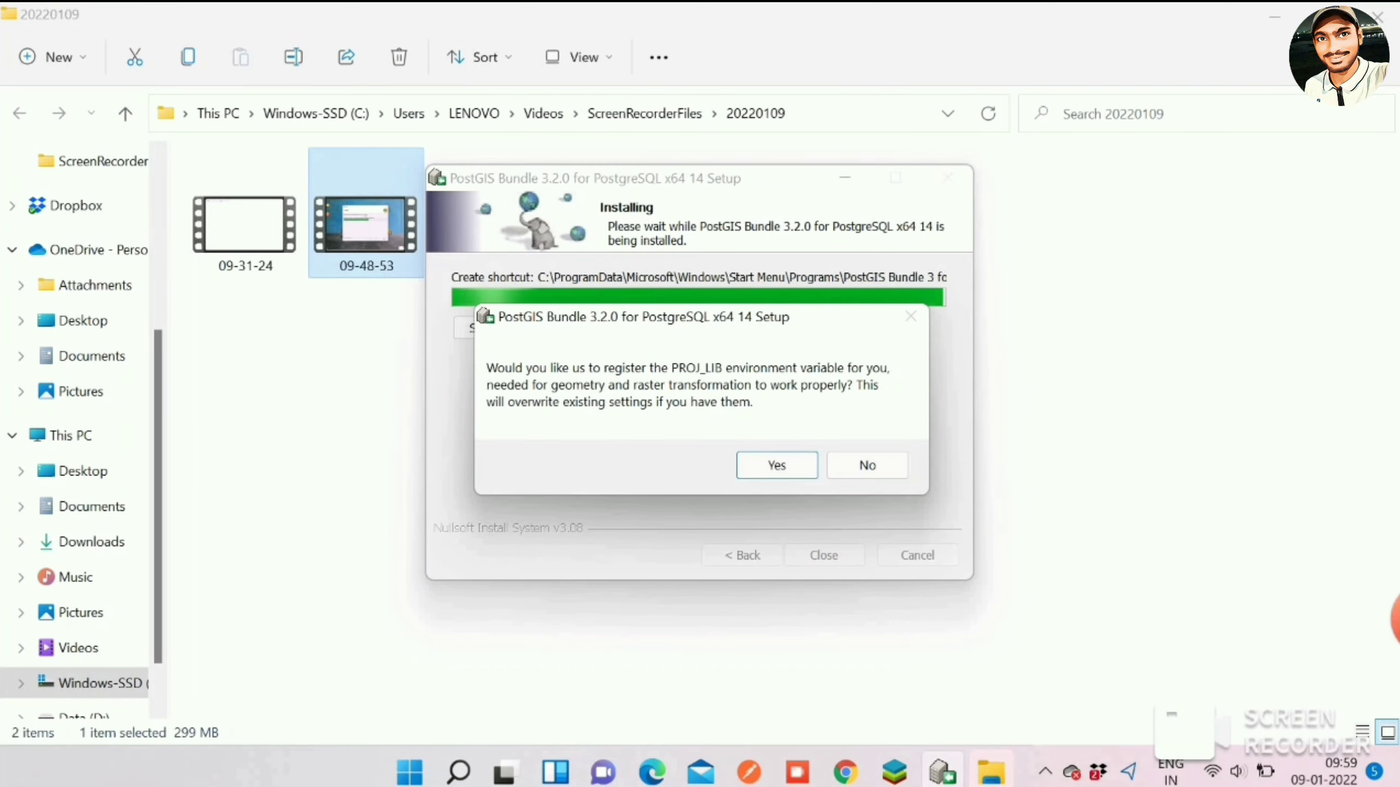
Close the file window for folder 20220109 and agree to register the PROJ_LIB environment variable for PostGIS.
click(1377, 17)
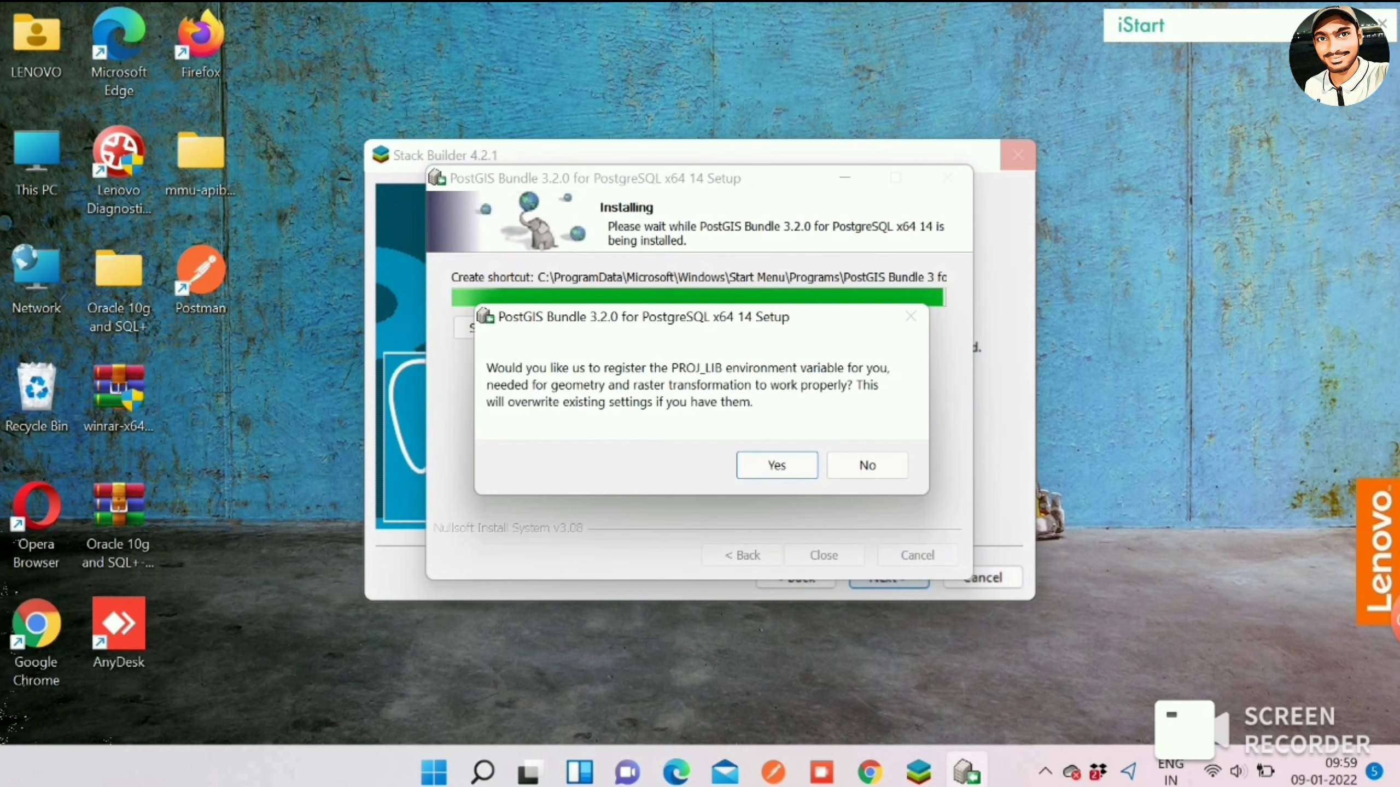
click(777, 464)
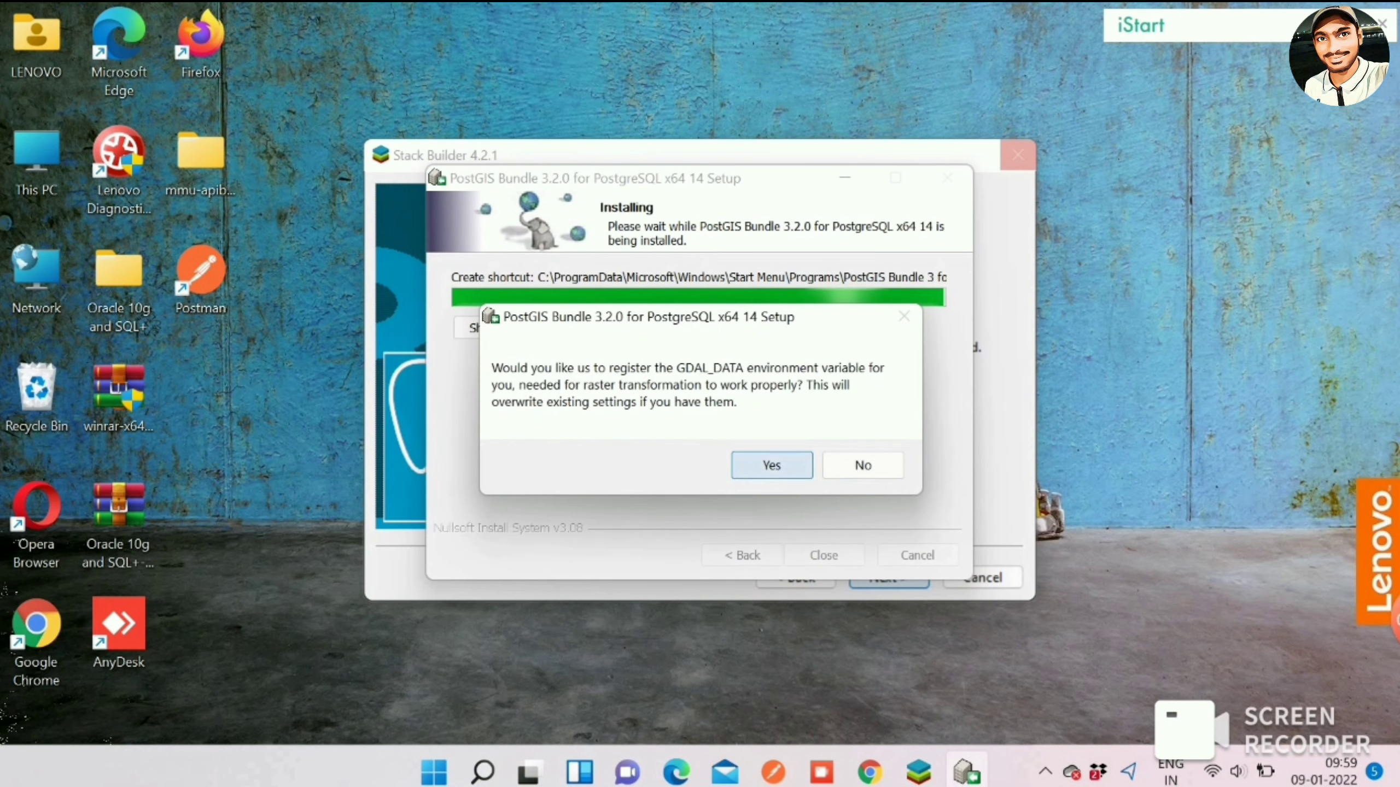
Agree to register the GDAL_DATA environment variable for PostGIS, enable the common raster drivers and enable out-db rasters.
key(Return)
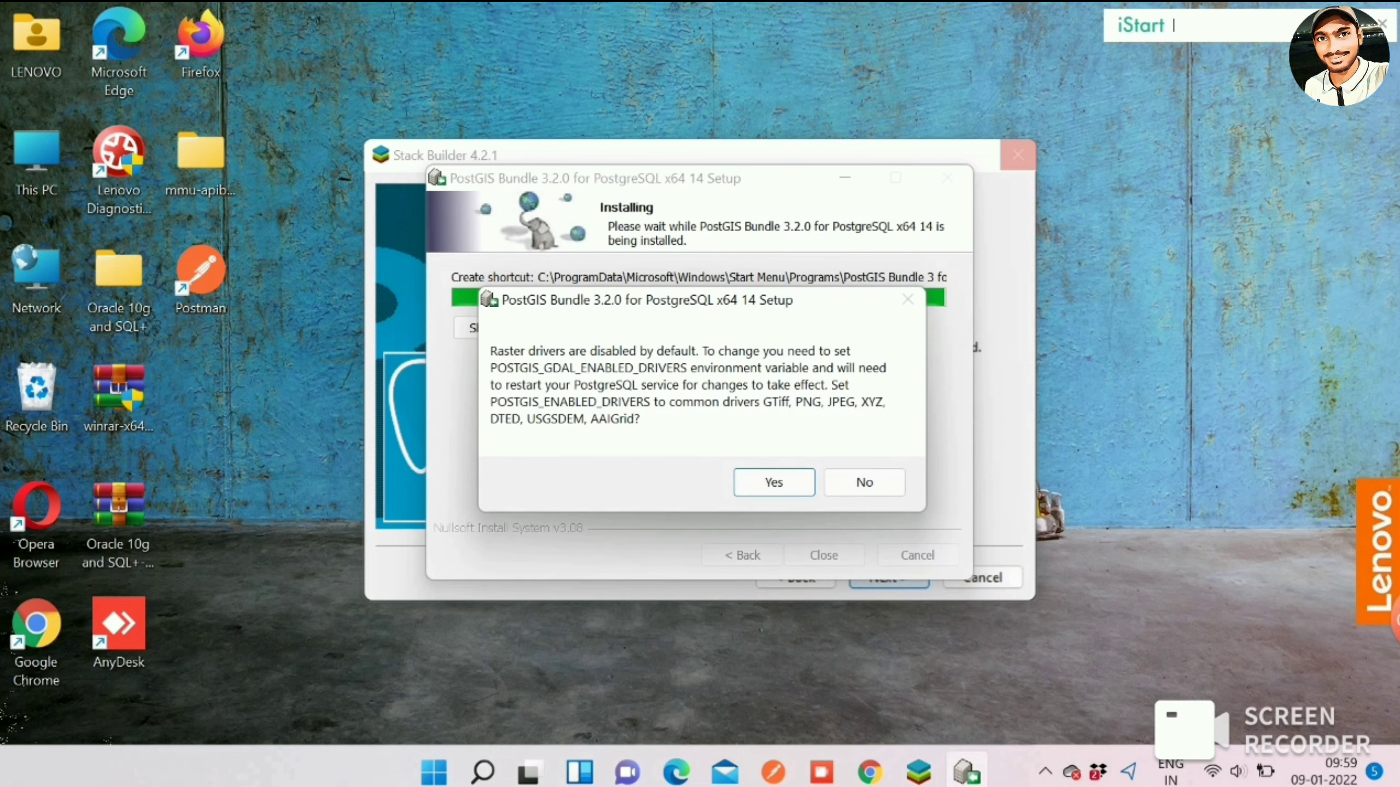
key(Return)
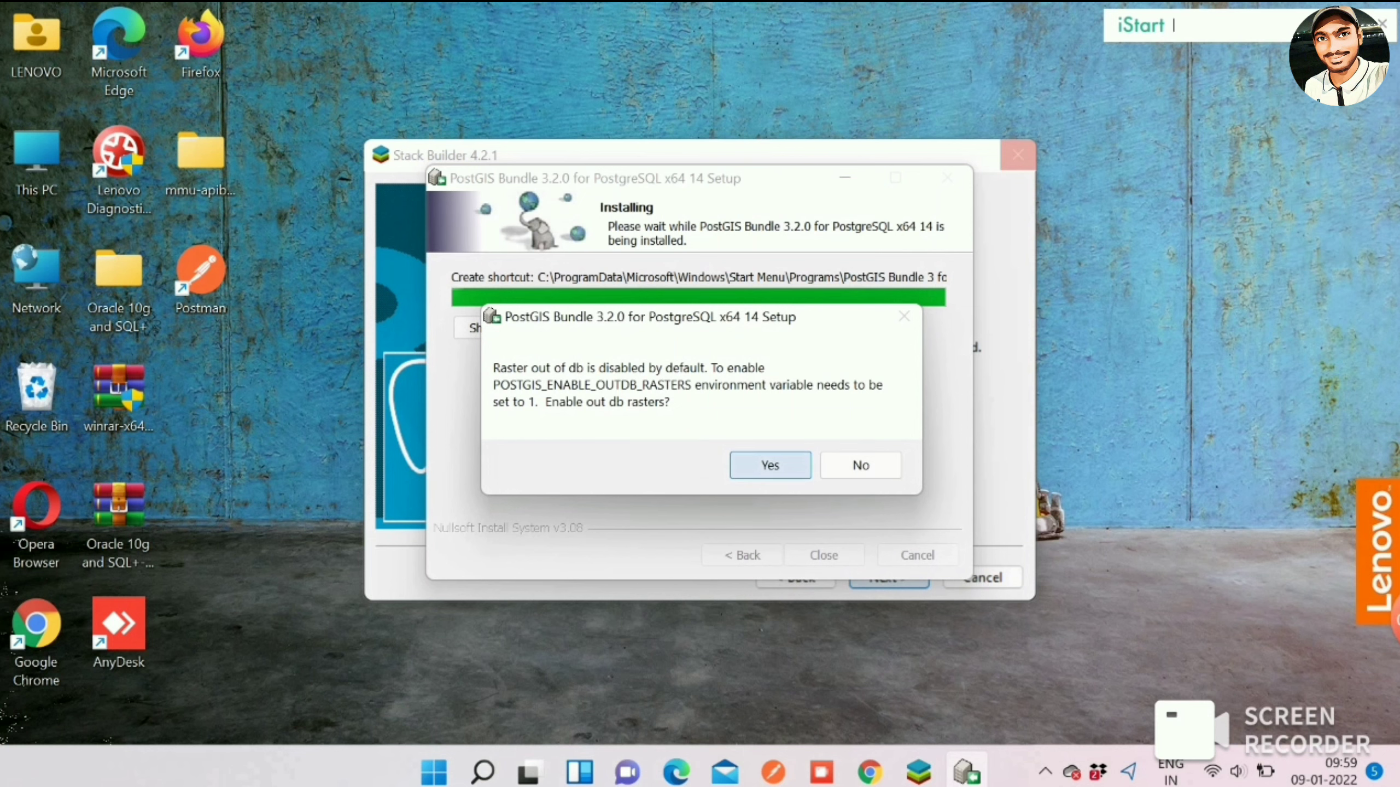
key(Return)
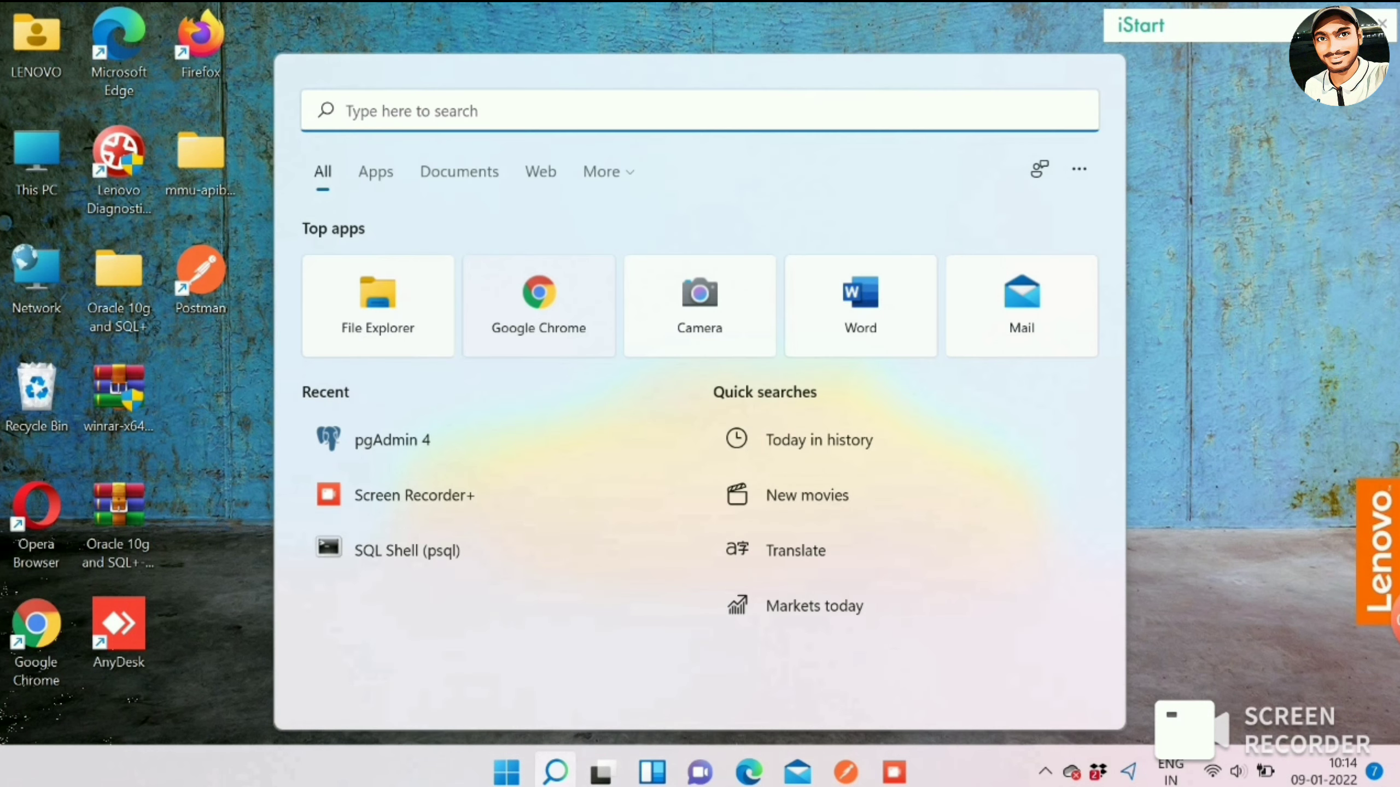
Search Windows for "sql" and open SQL Shell (psql).
text(s)
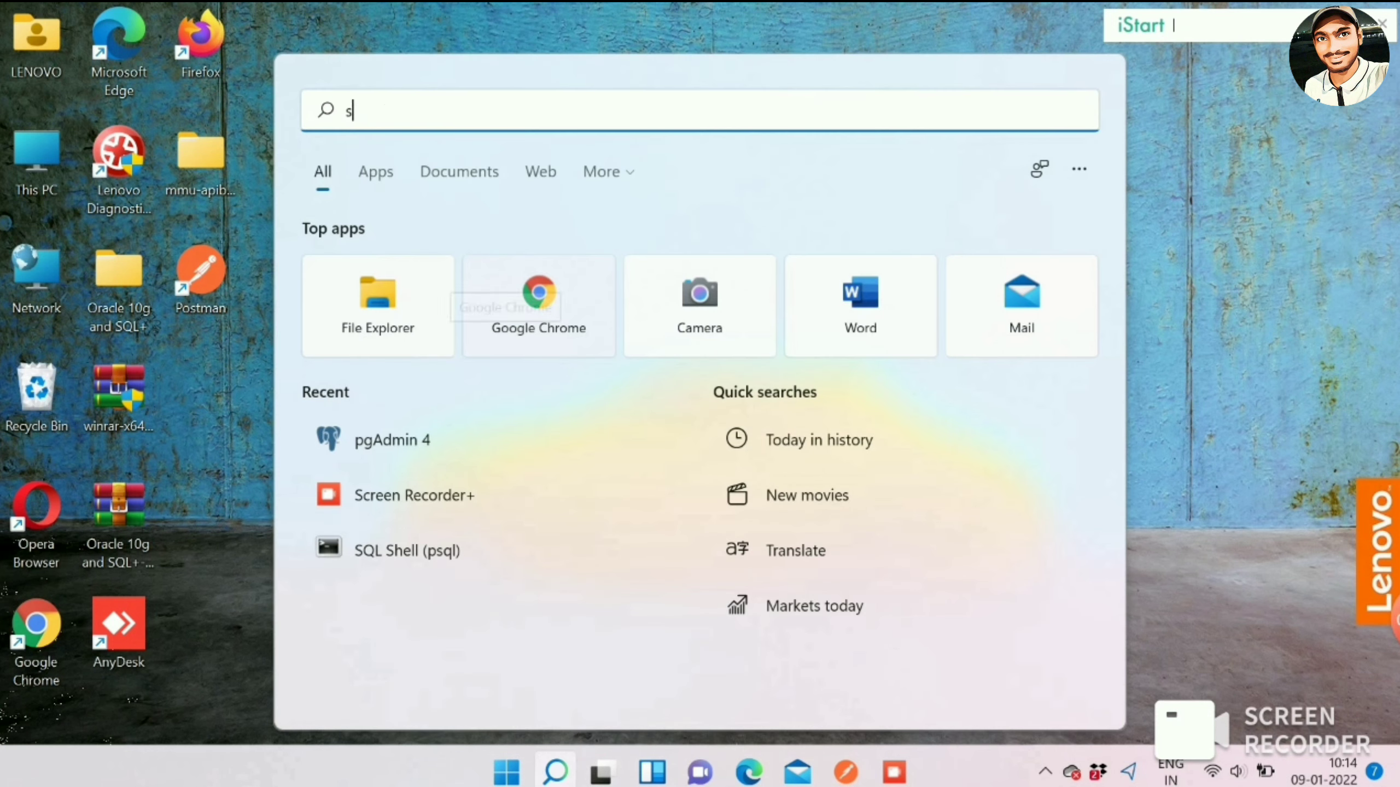
text(ql)
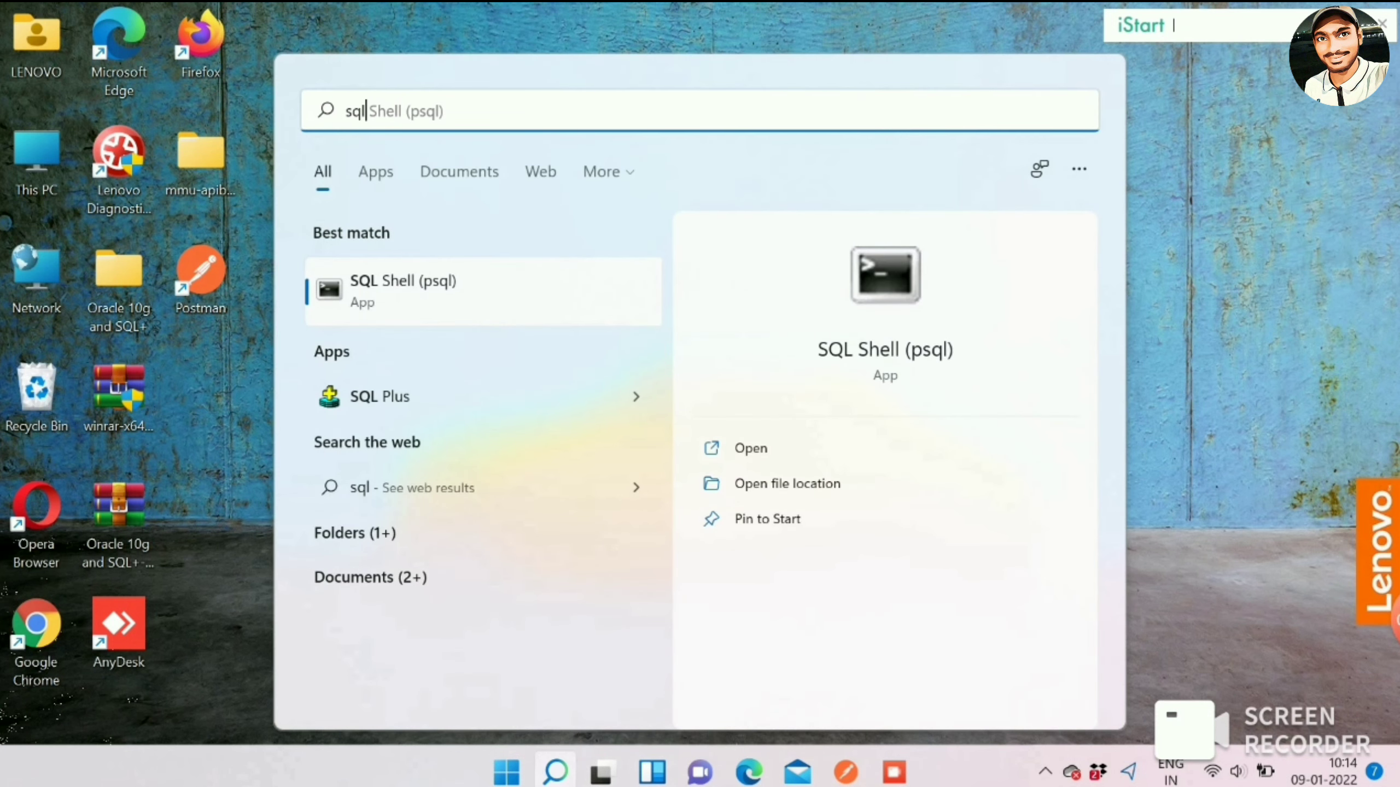
key(Return)
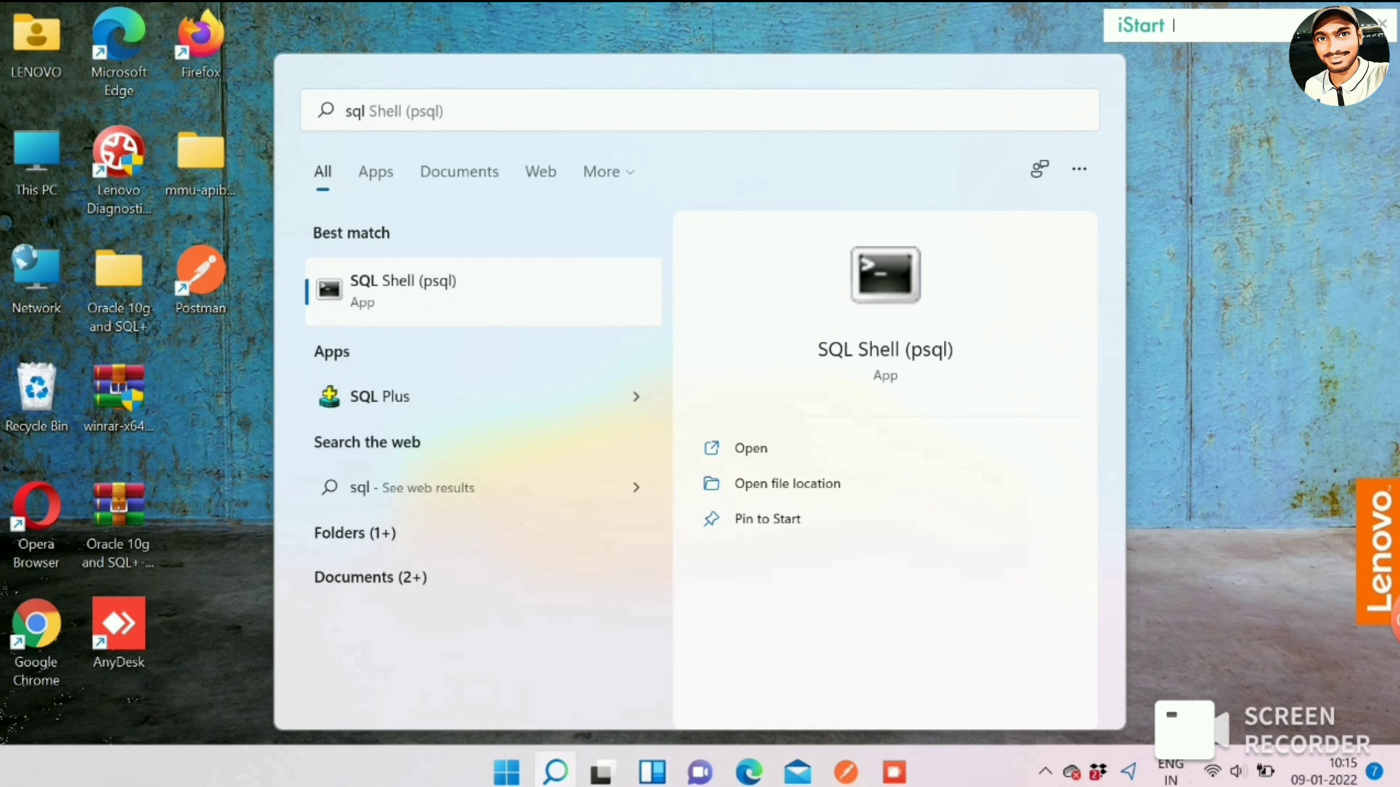
key(Return)
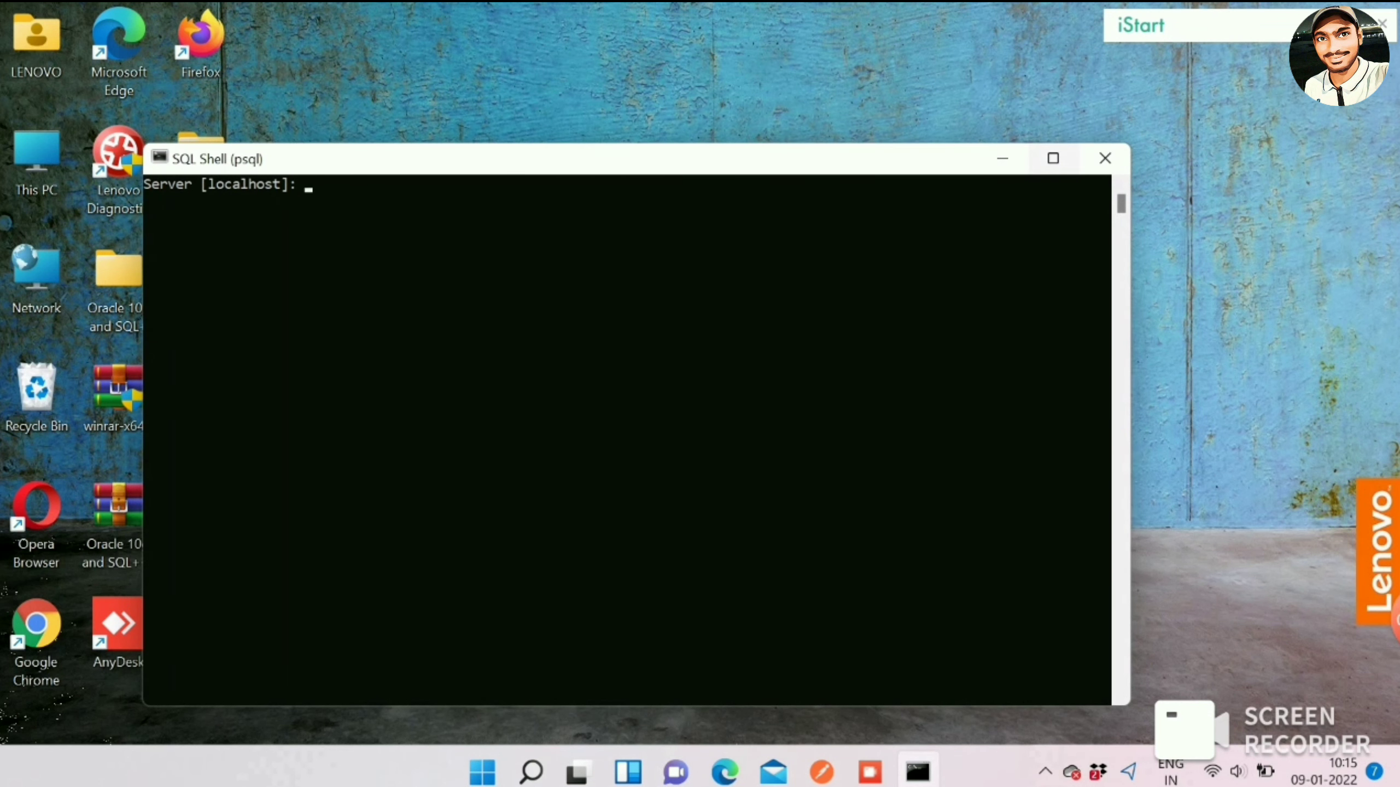
Accept the default server localhost, database postgres, port 5432 and username postgres, and log in with the postgres user's password.
key(Return)
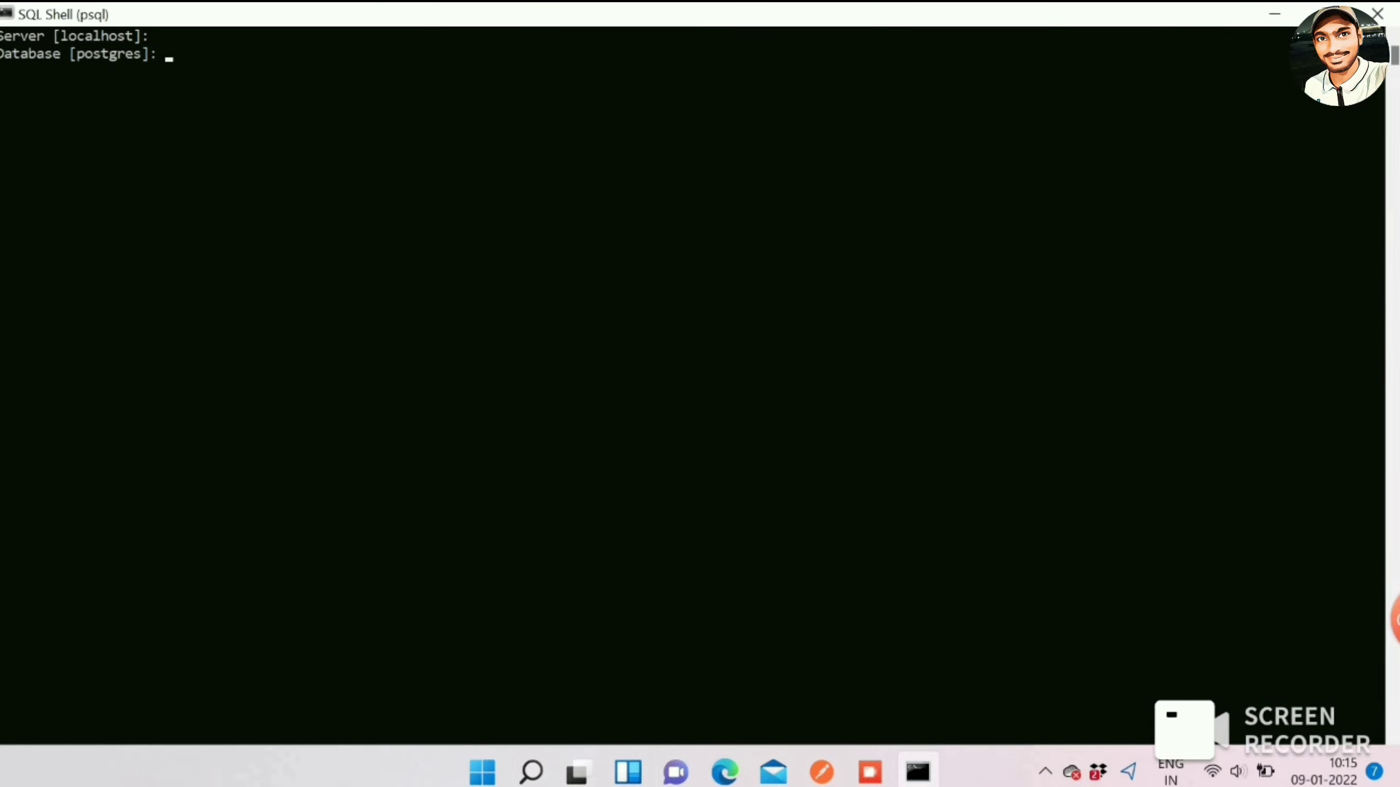
key(Return)
key(Return)
key(Return)
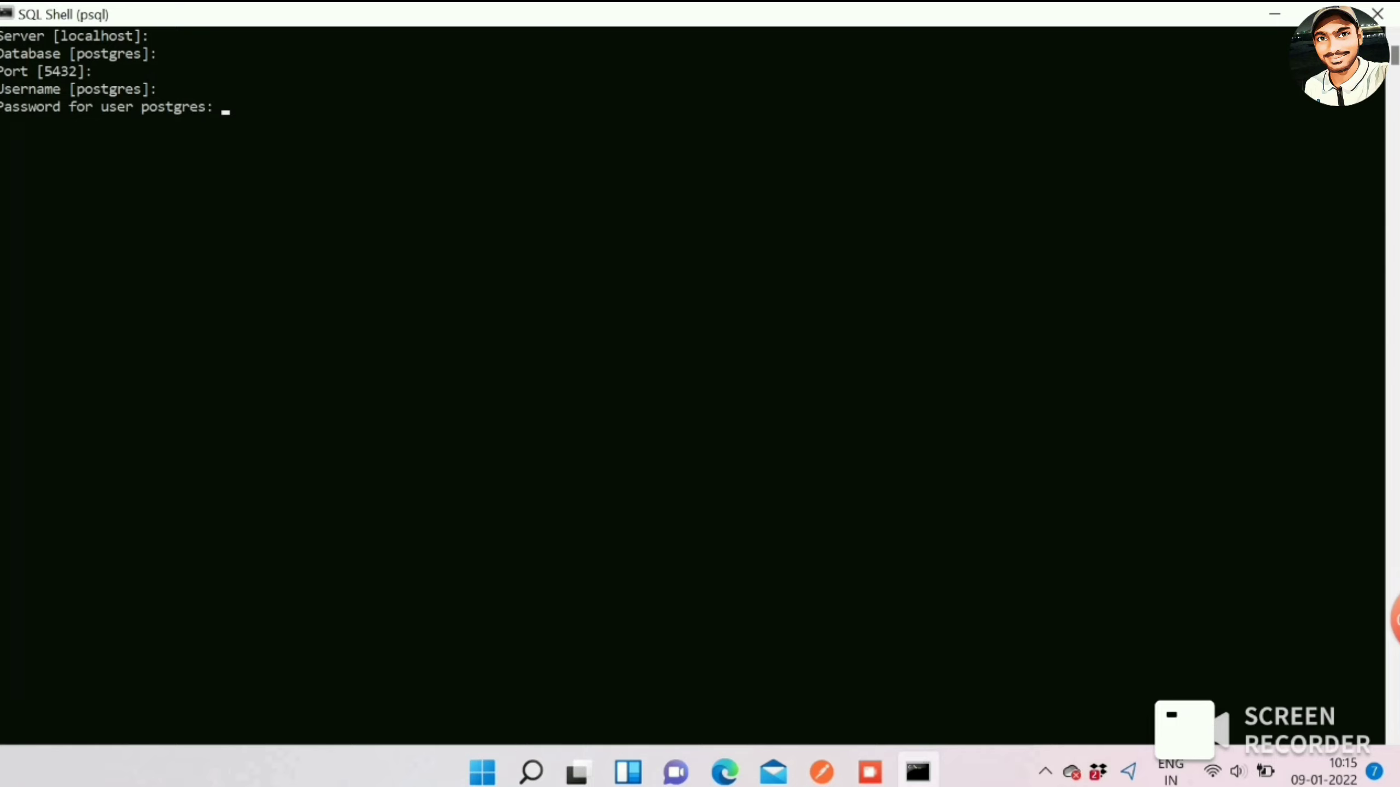
key(Return)
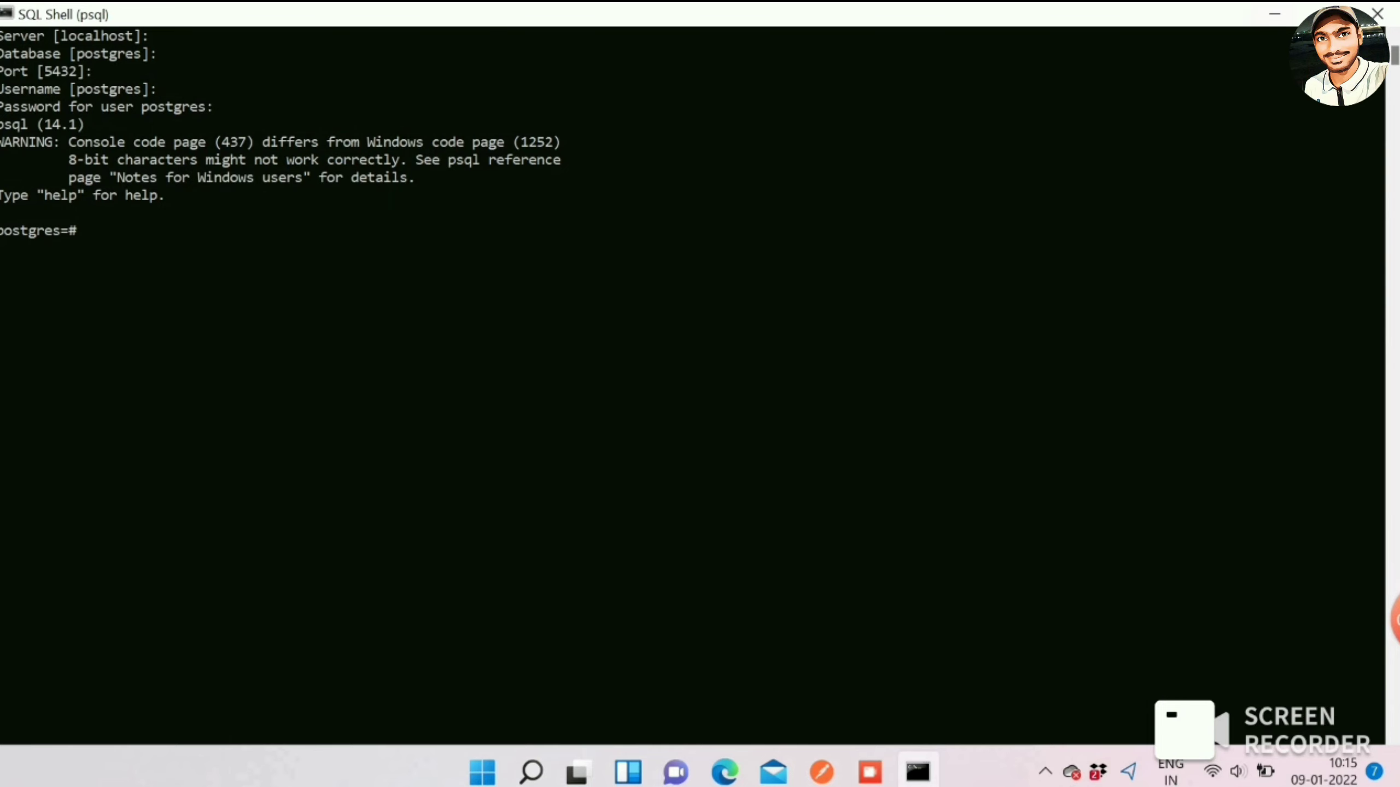
Return to the desktop, search Windows for "pg" and open pgAdmin 4.
key(super+d)
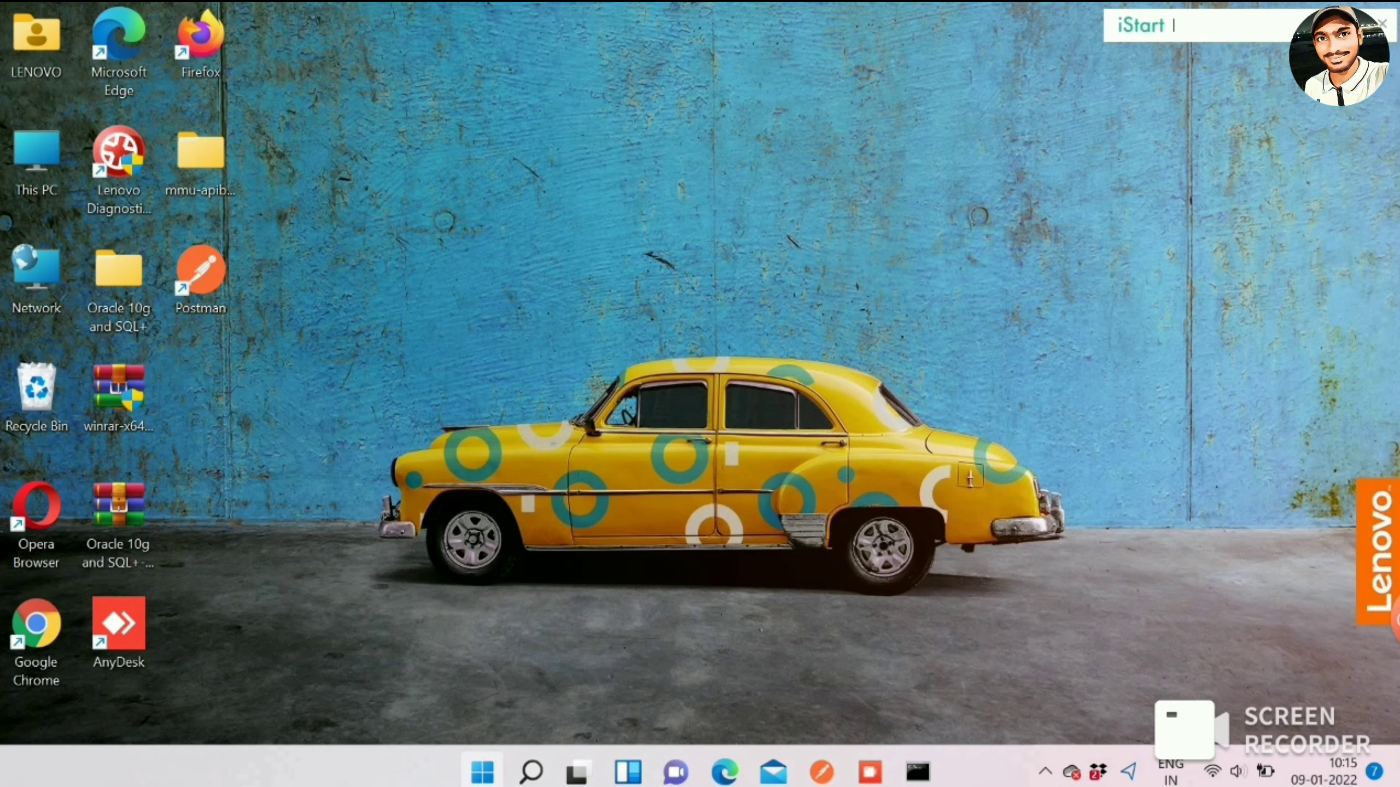
click(482, 772)
key(super+s)
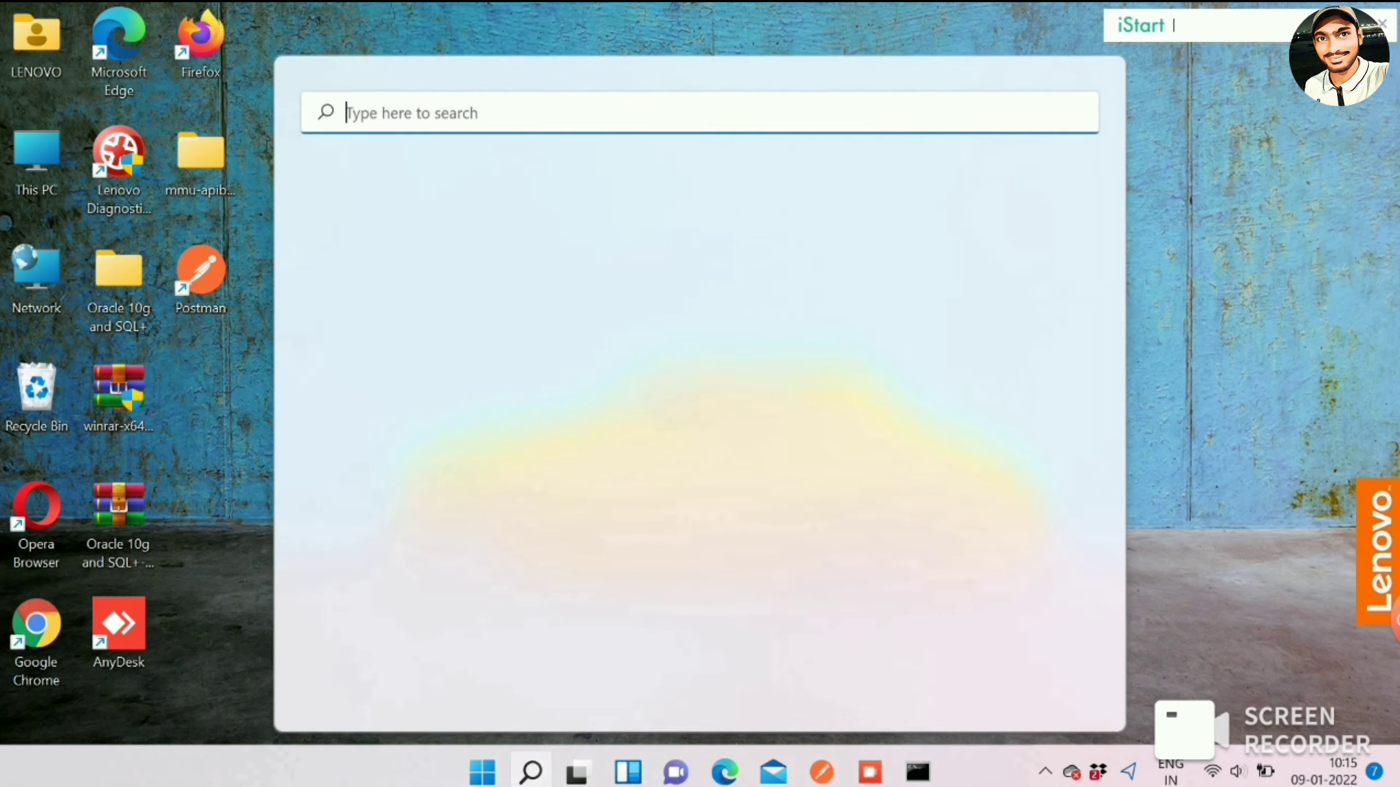
text(pg)
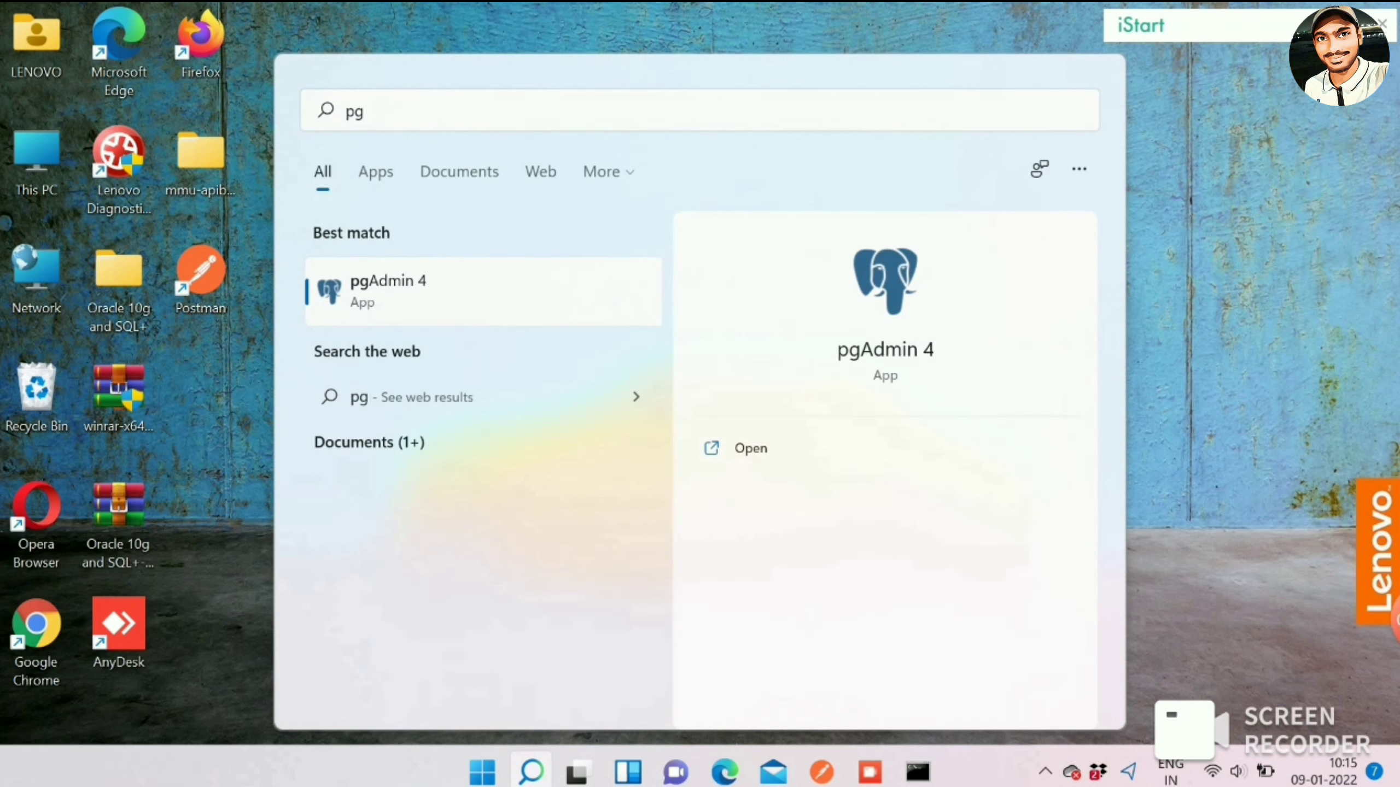
key(Return)
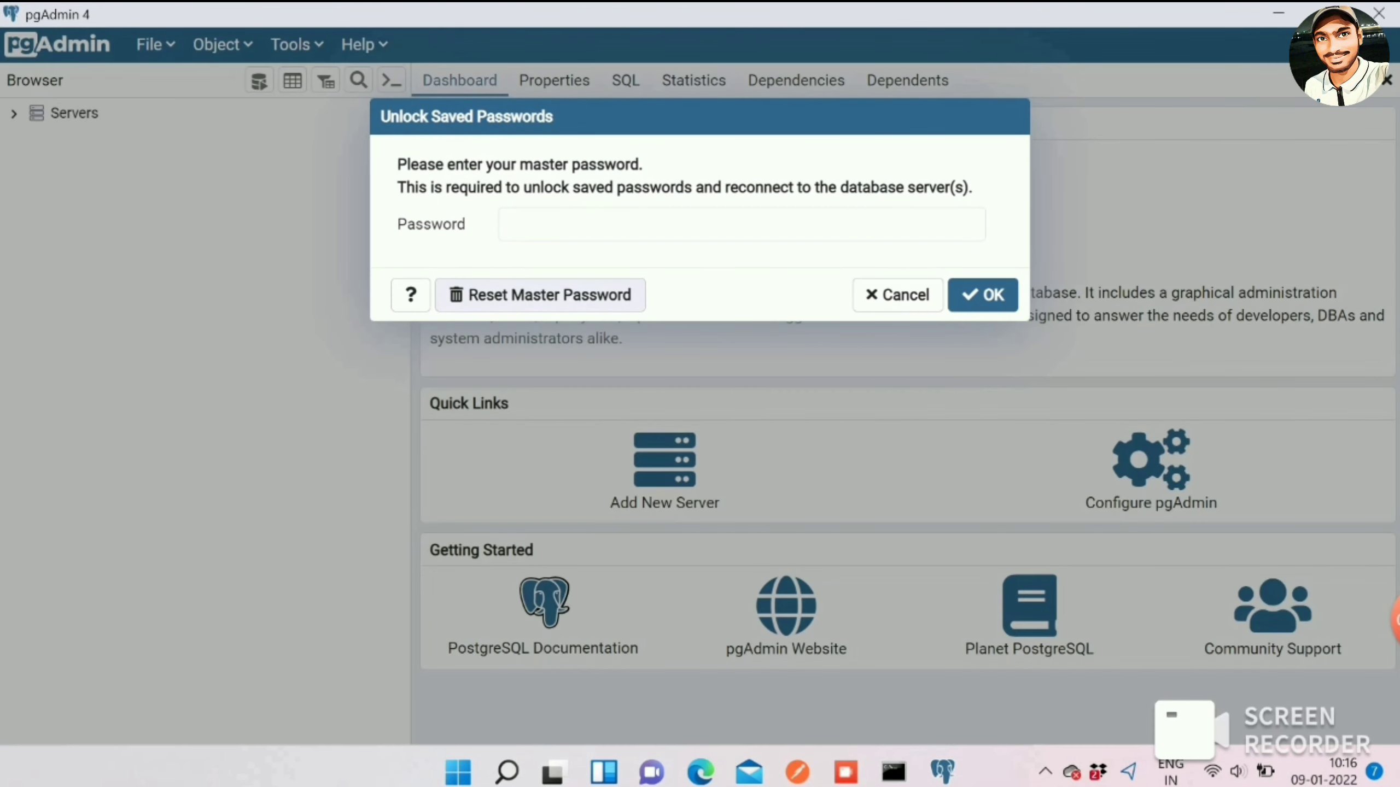
Unlock the saved passwords with the master password and connect to the PostgreSQL 14 server.
click(512, 224)
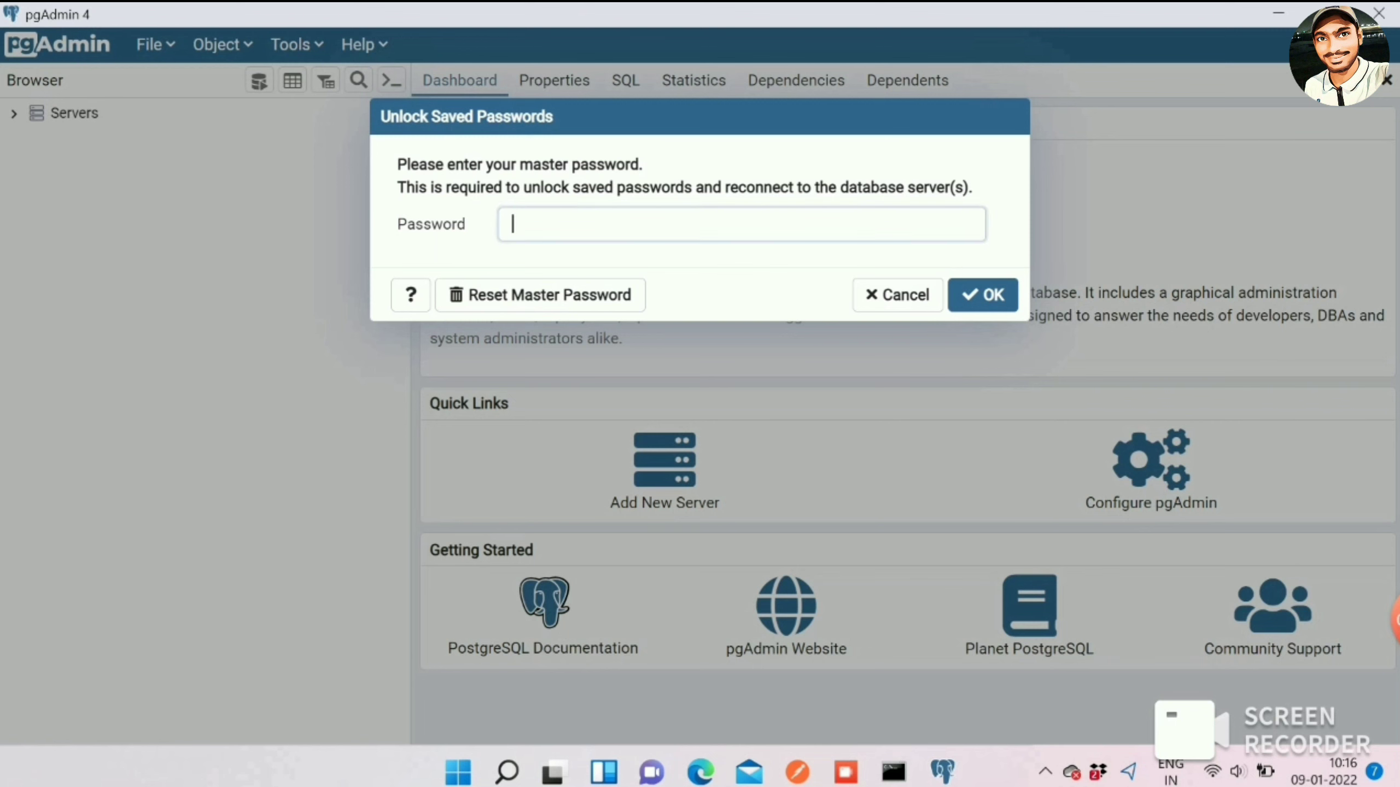
text(••••••••)
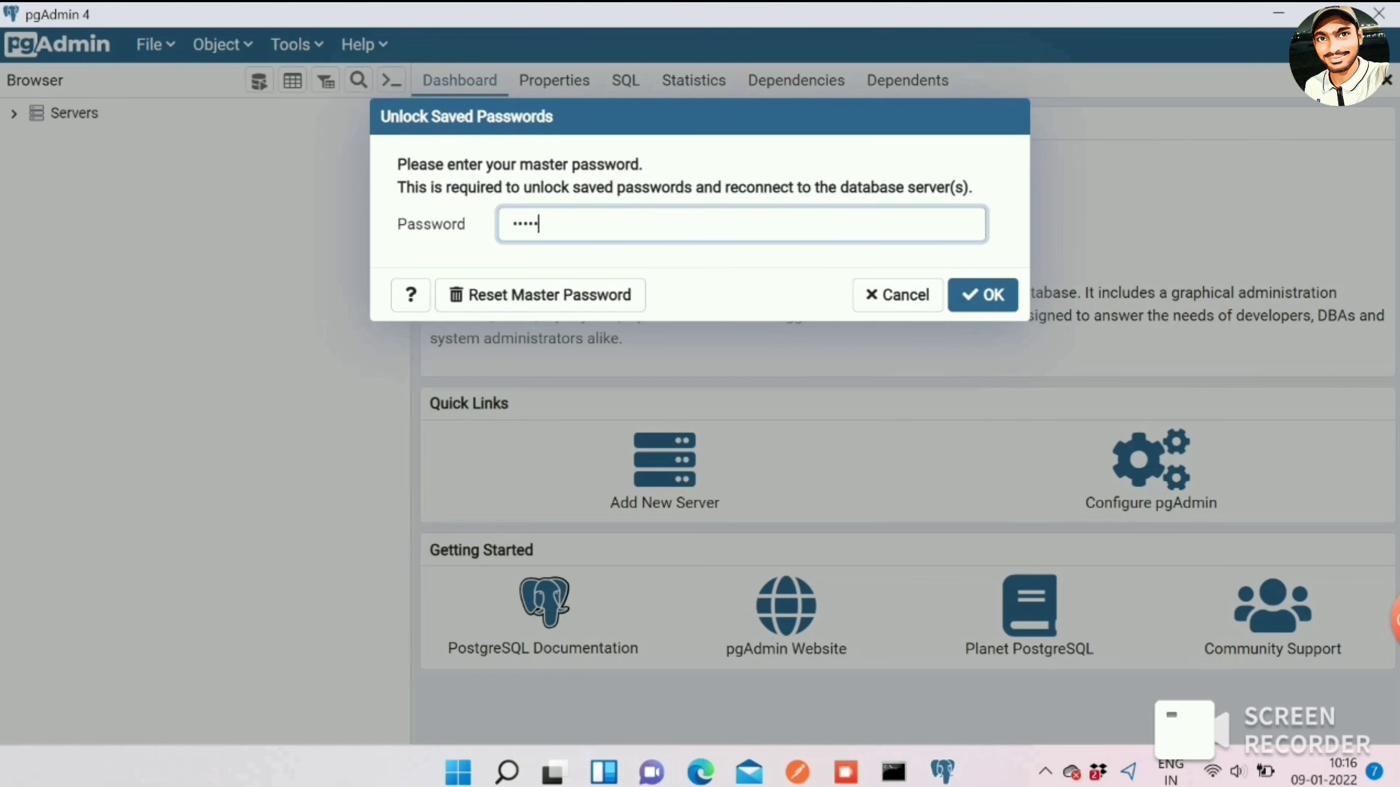
key(Return)
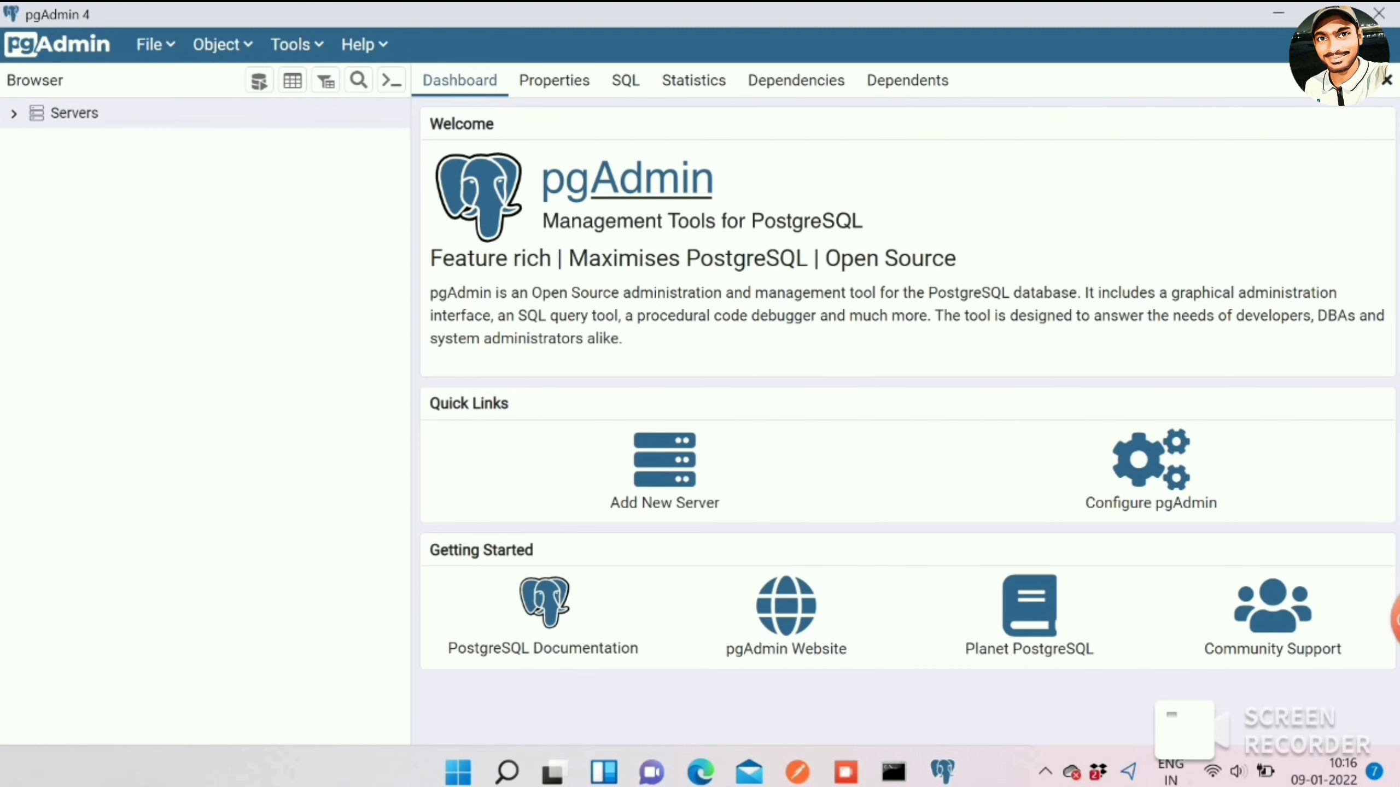
click(74, 113)
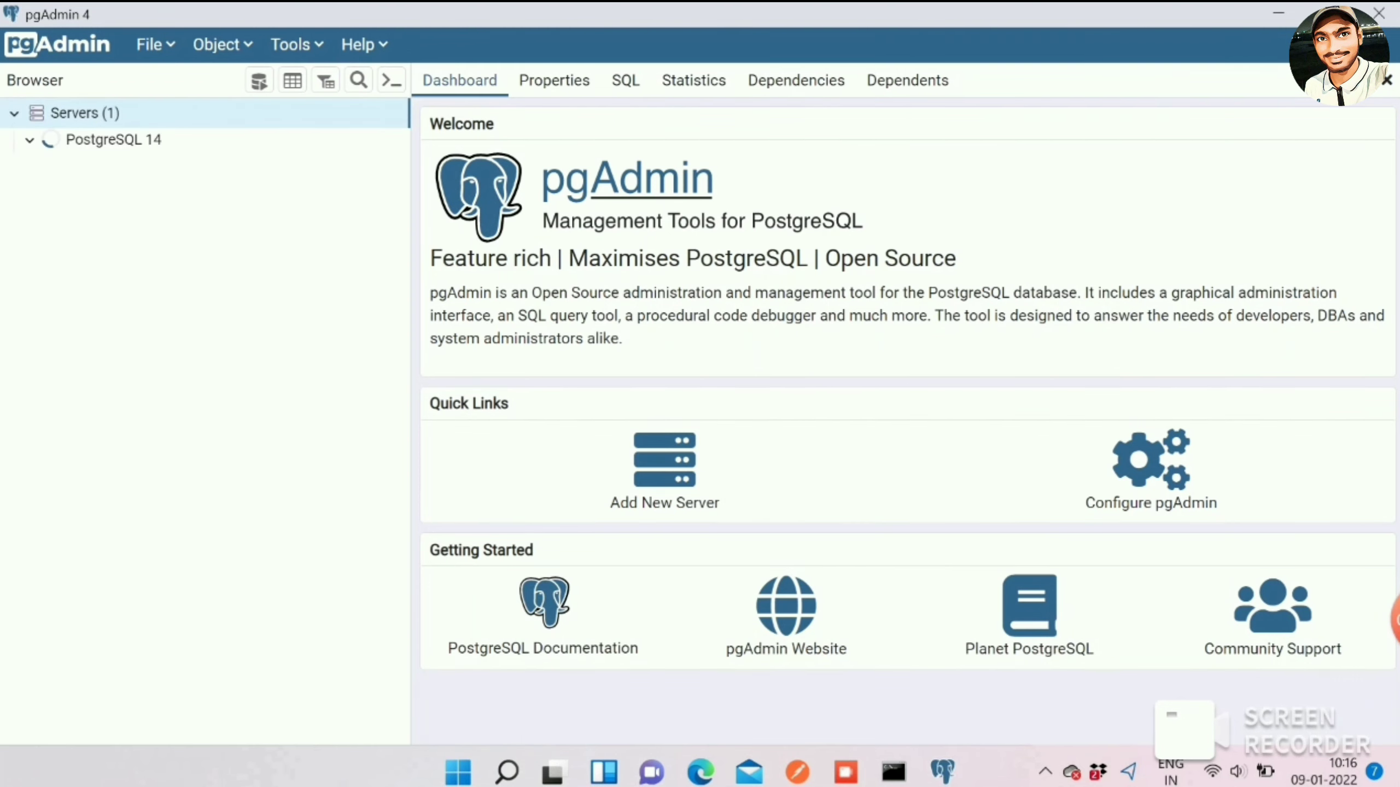
click(114, 139)
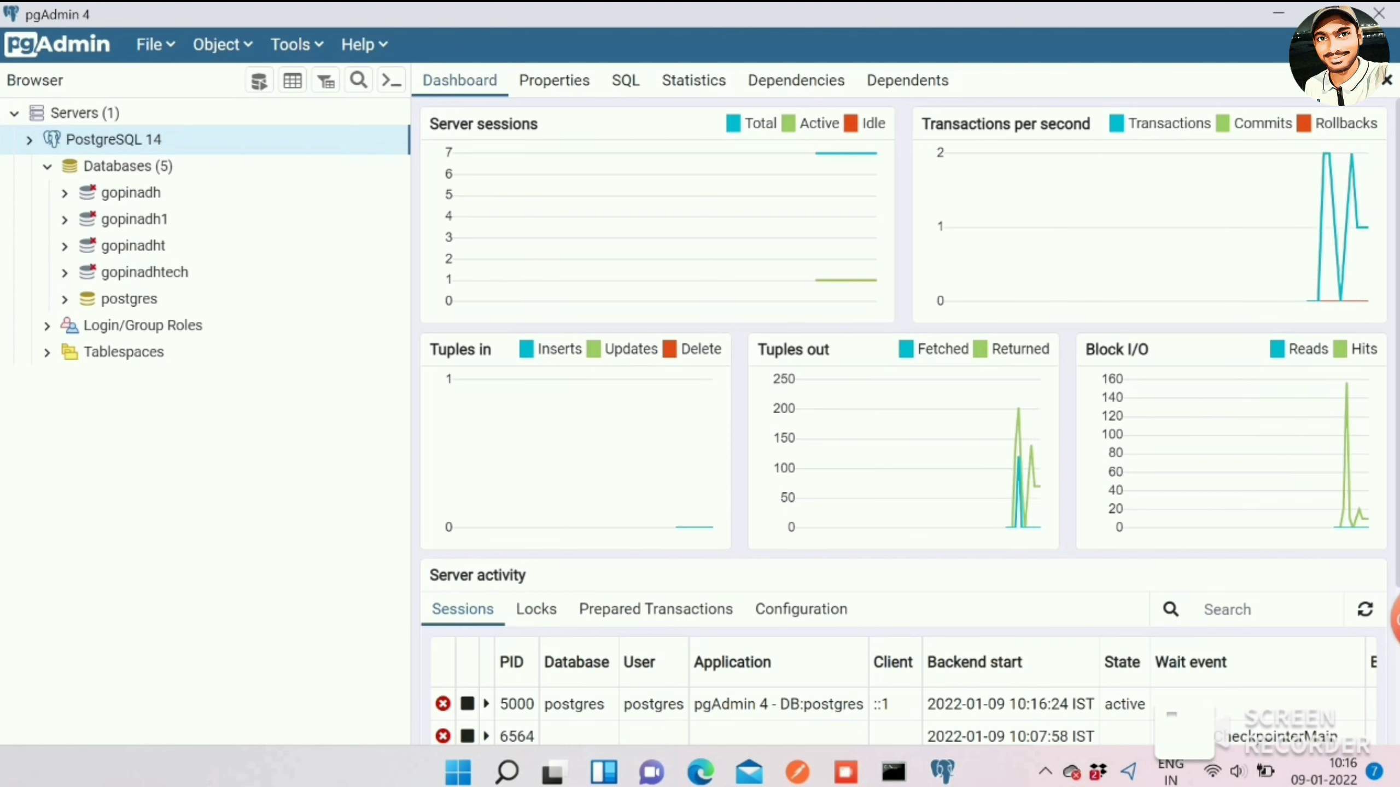
Create a database named gopi on the PostgreSQL 14 server and expand it in the object tree.
right_click(135, 142)
mouse_move(188, 160)
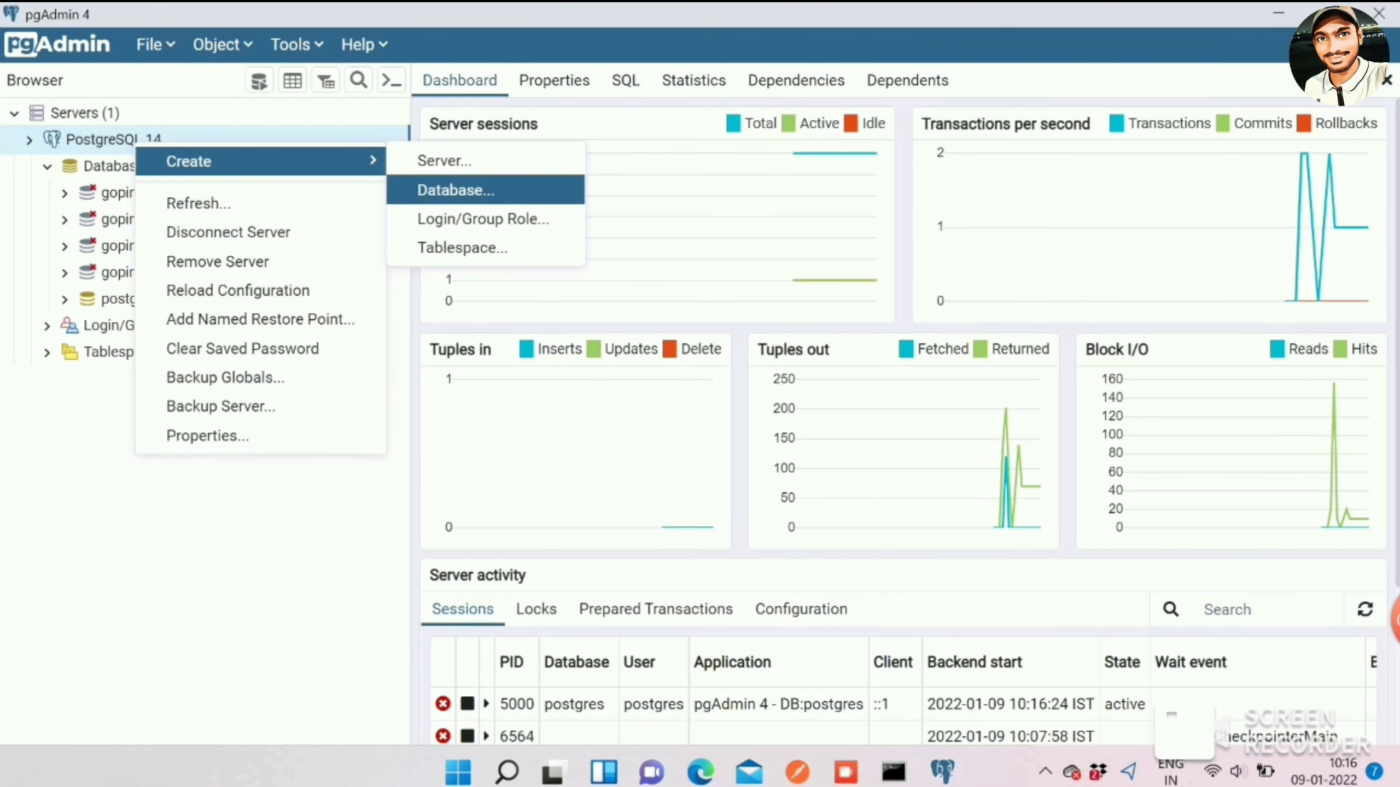
click(456, 190)
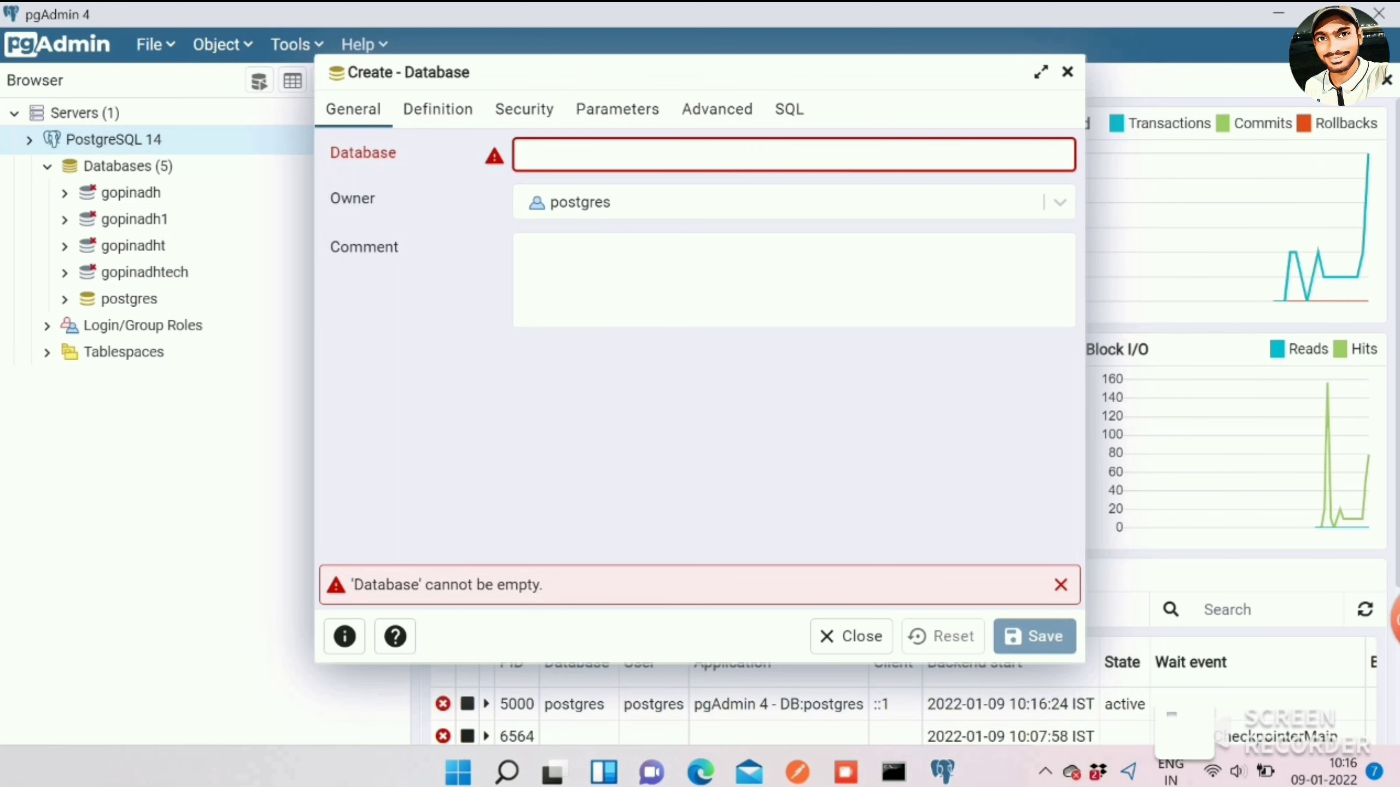
text(gopi)
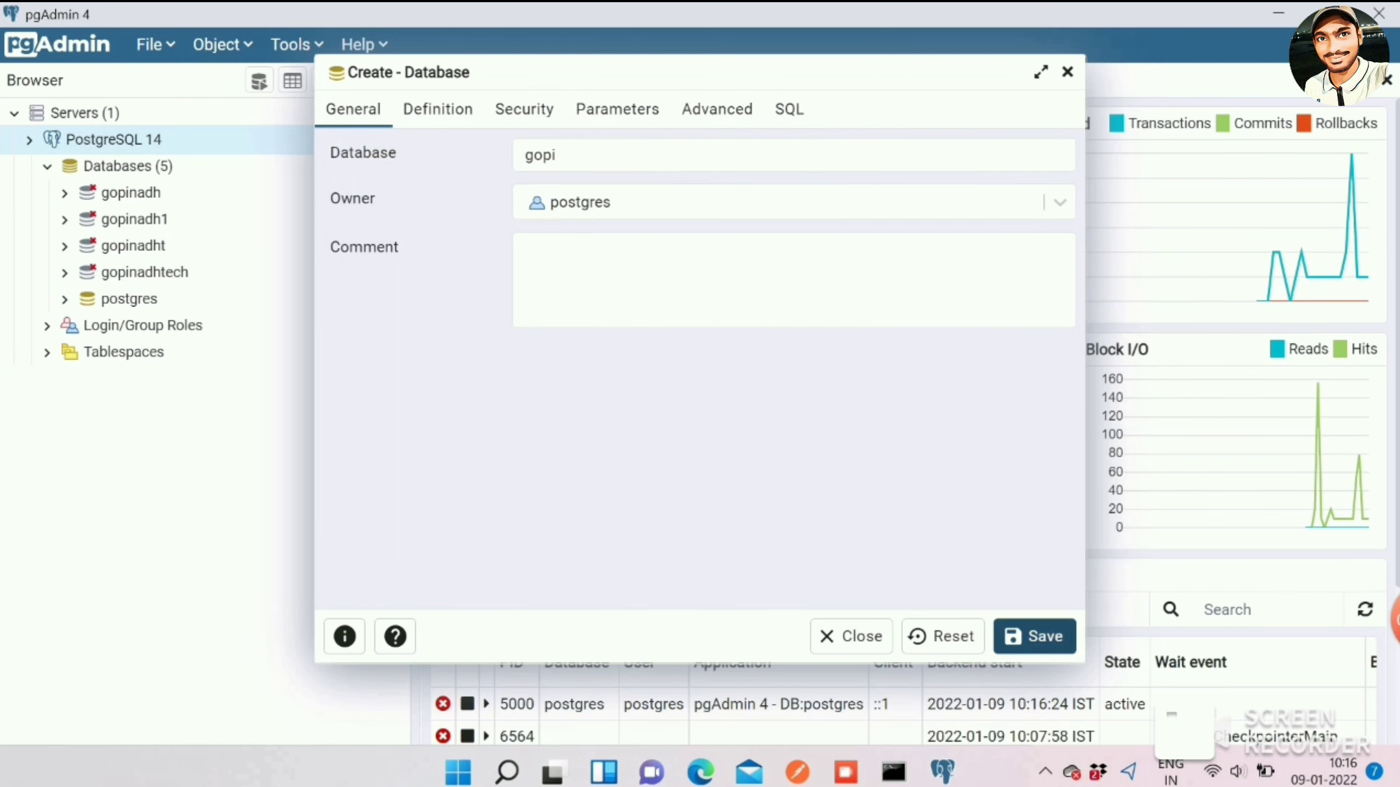
click(1033, 637)
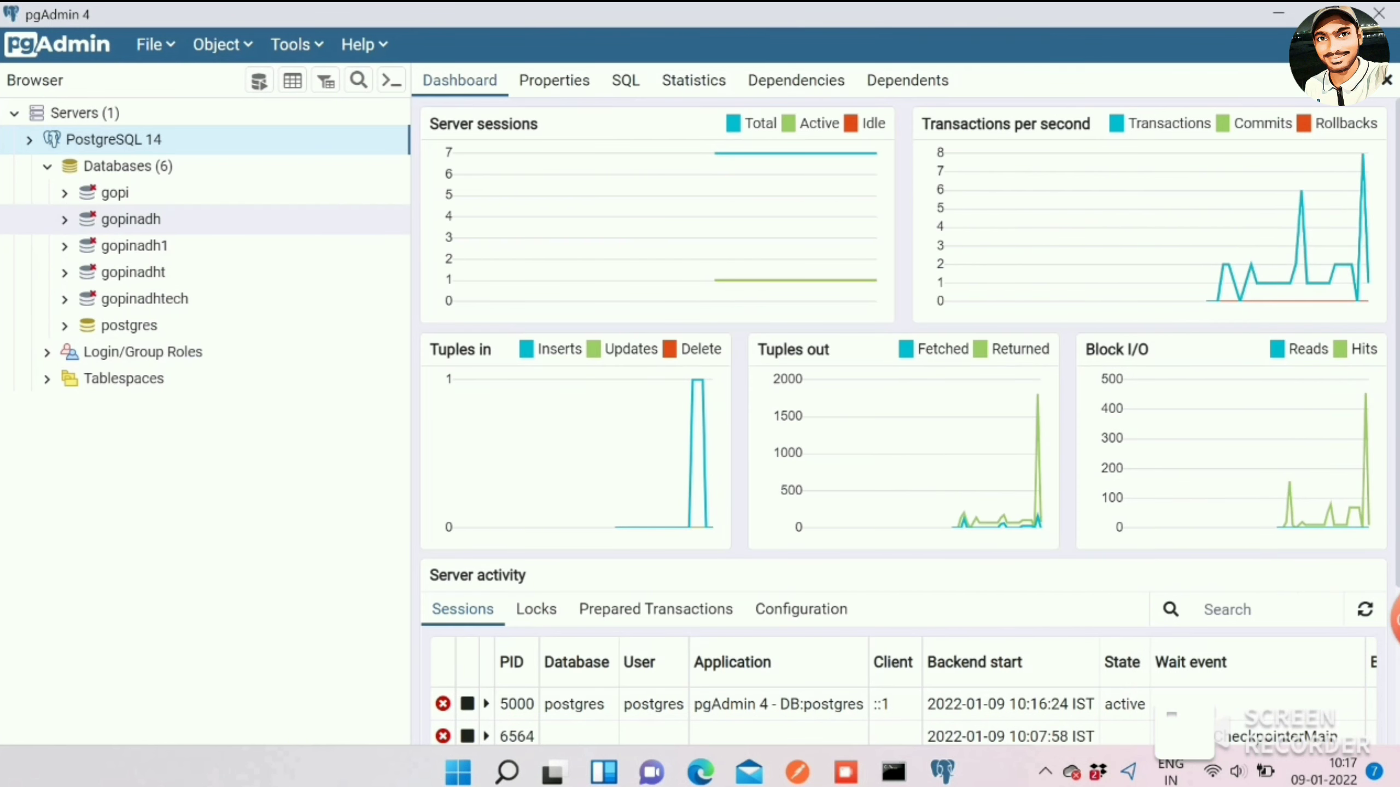
click(65, 193)
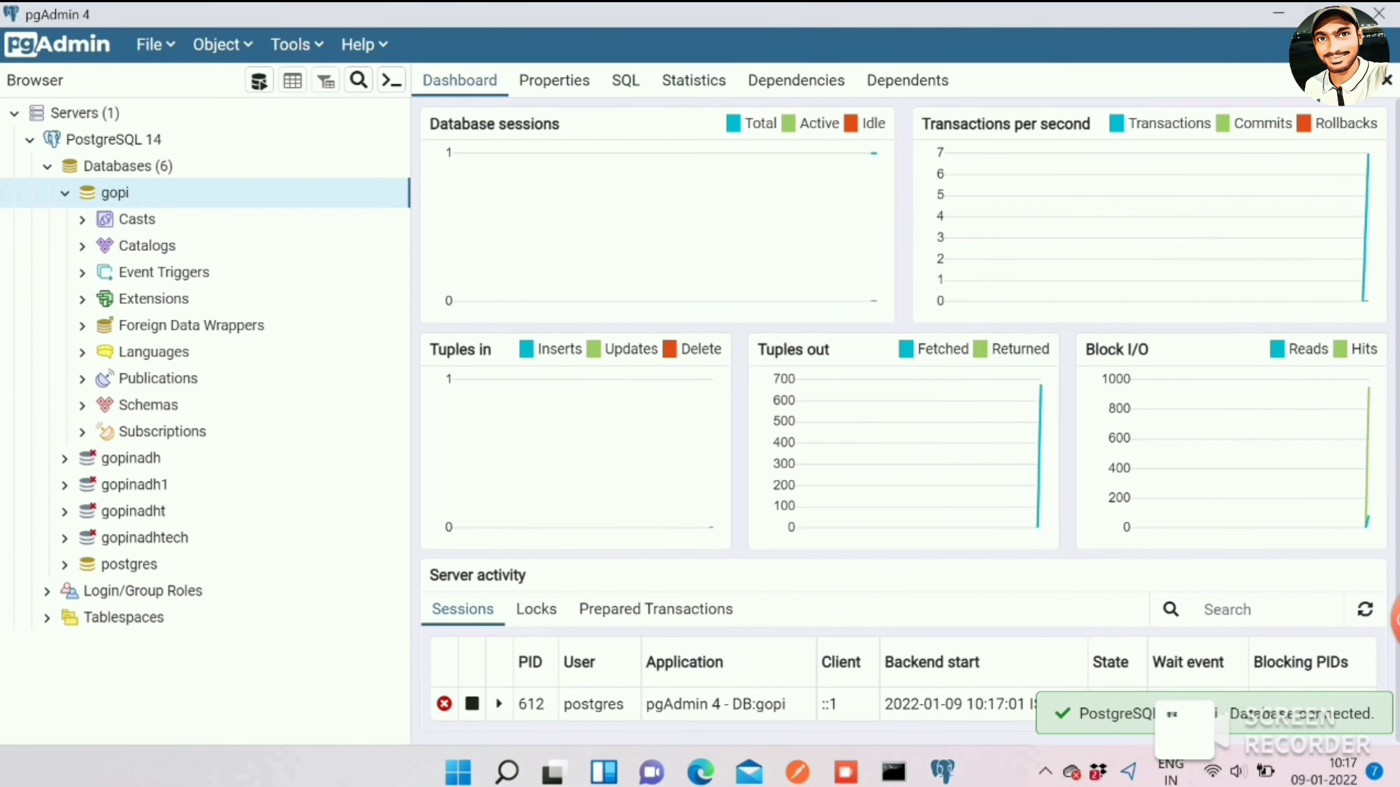
Minimize pgAdmin, switch back to SQL Shell (psql) and list all databases with \l.
click(1278, 12)
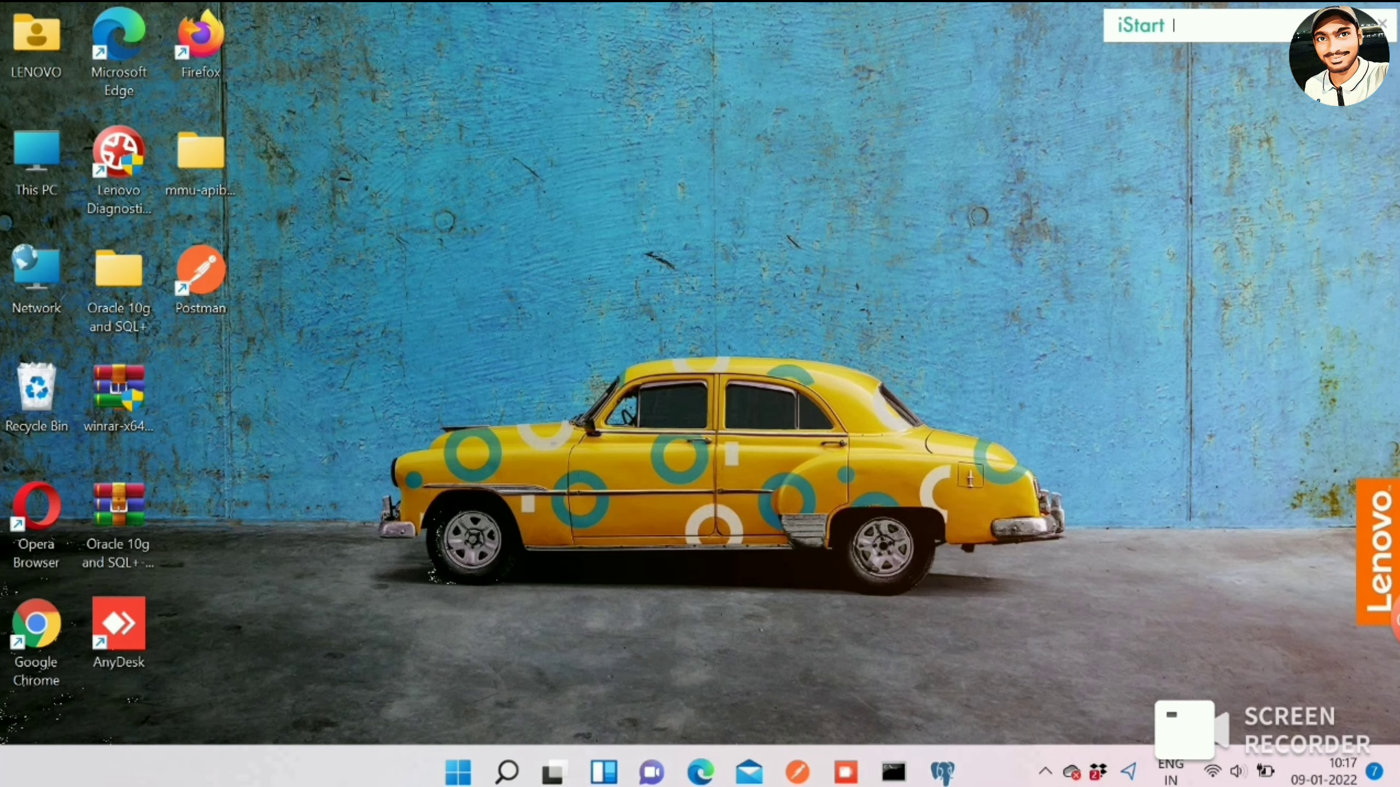
click(893, 772)
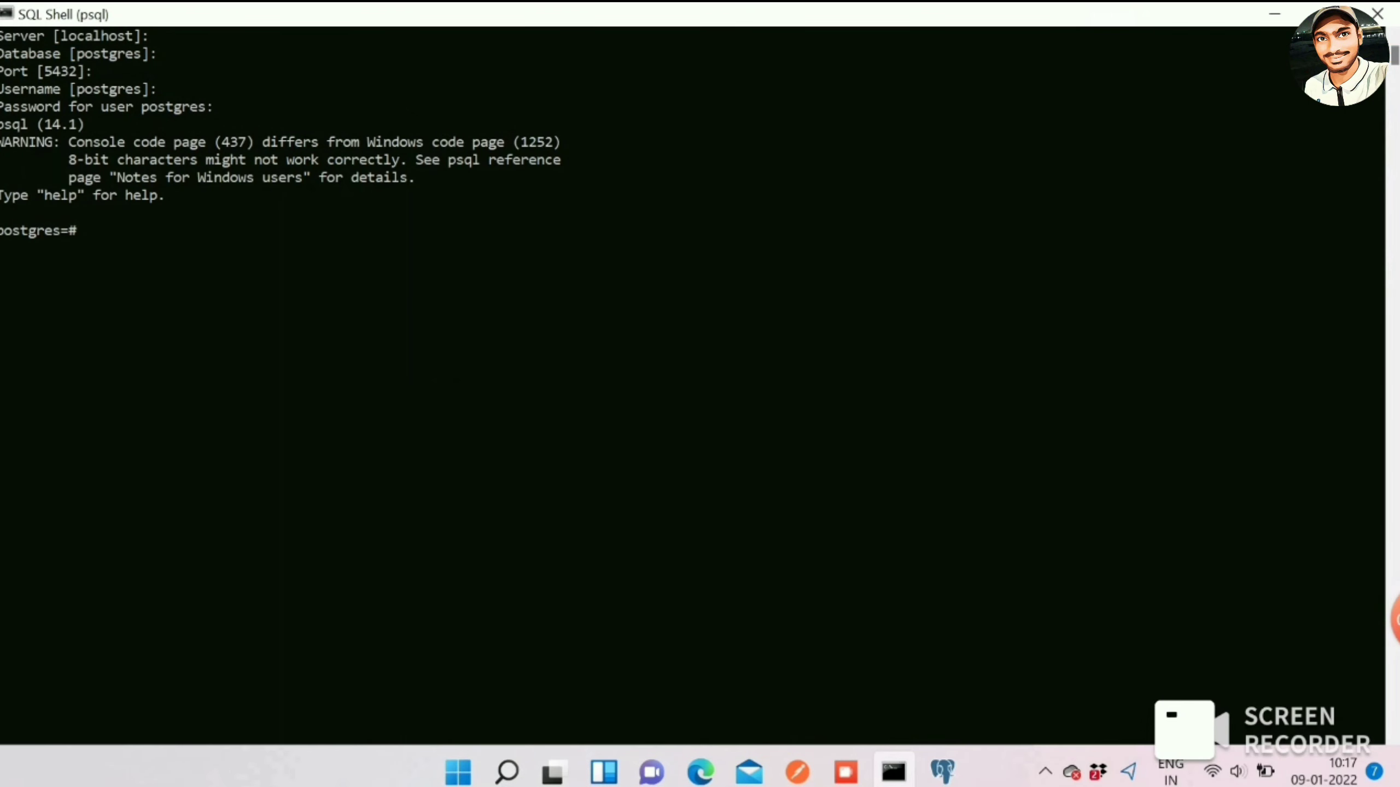
text(\l)
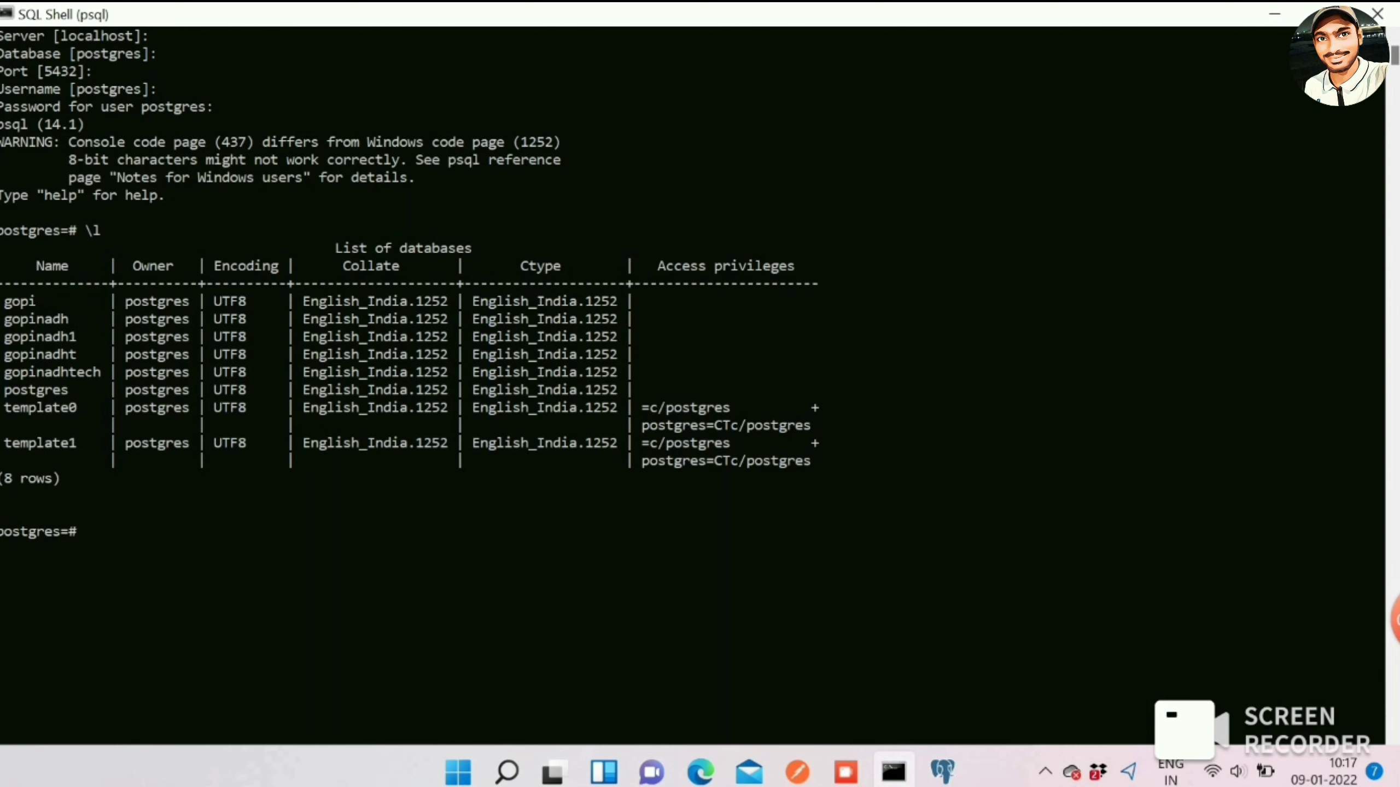
Connect to the new database with \c gopi and enter \d to list its relations.
text(\c gopi)
key(Return)
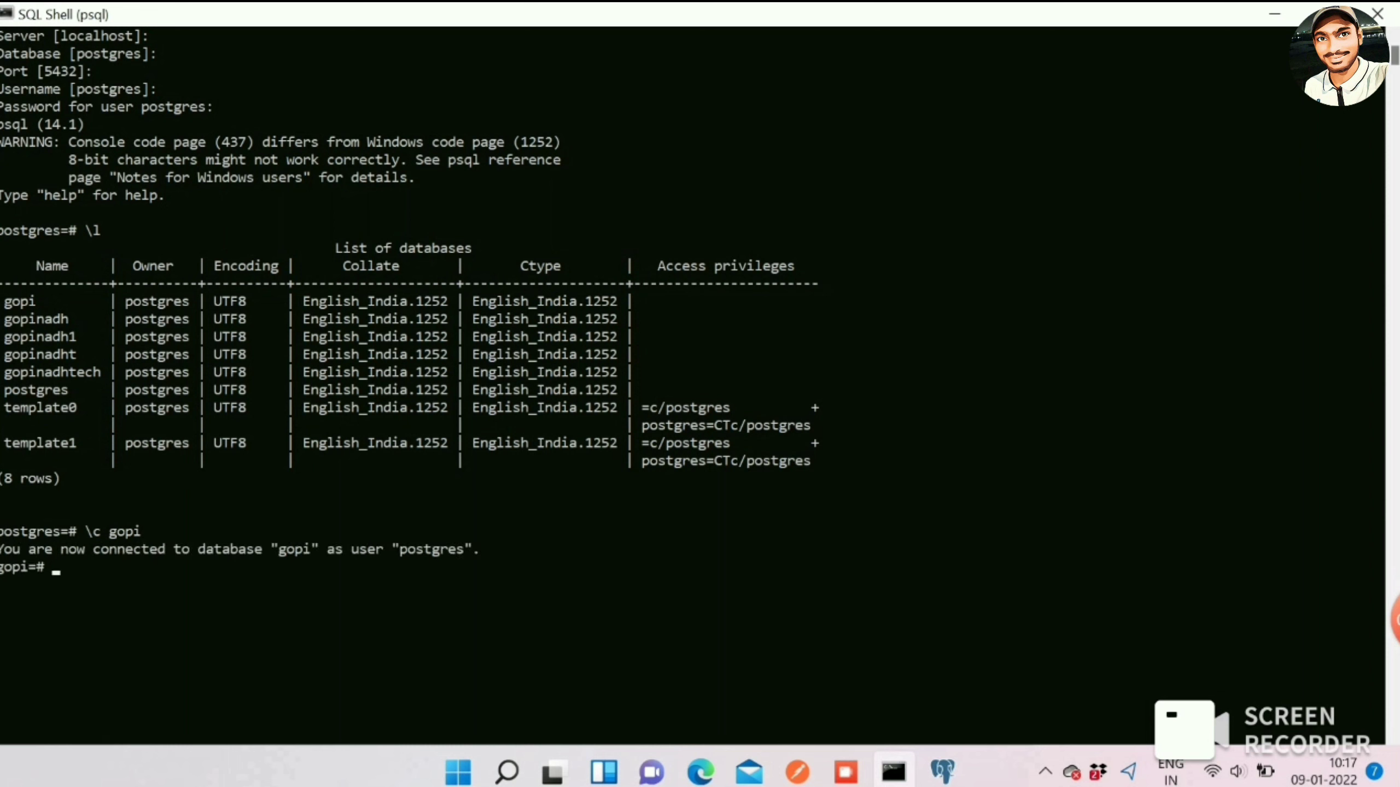
text(\d)
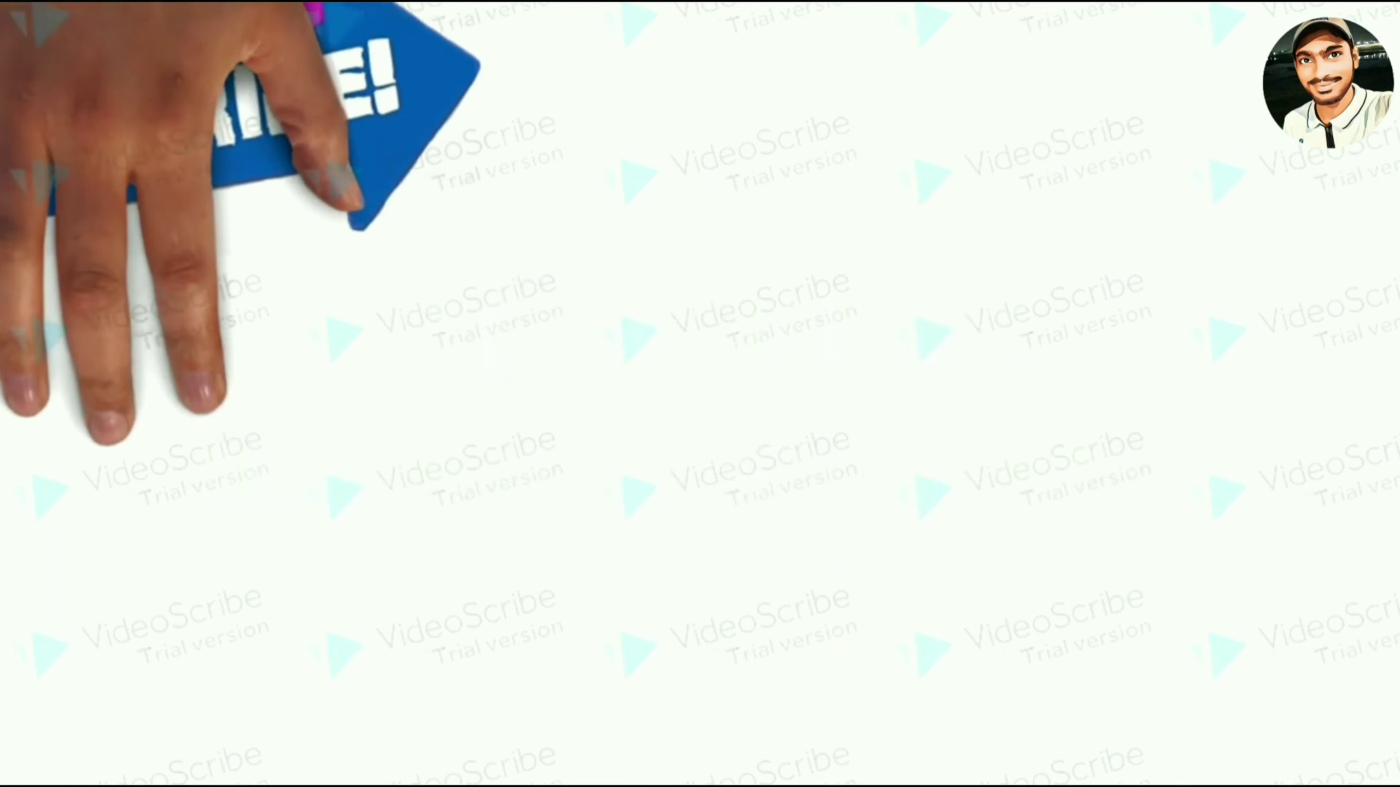